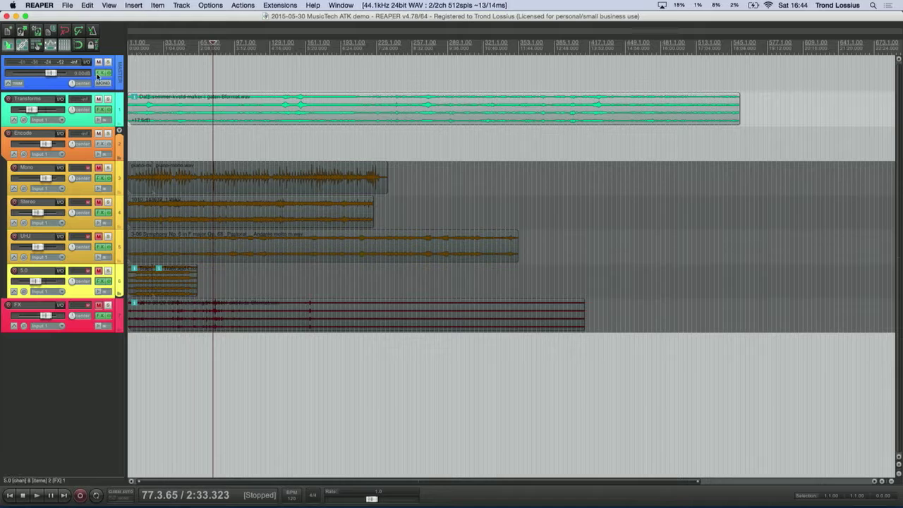
Open the master track's effects chain, move its window clear of the track controls, and show the ATK 5_0 decoder.
left_click(102, 74)
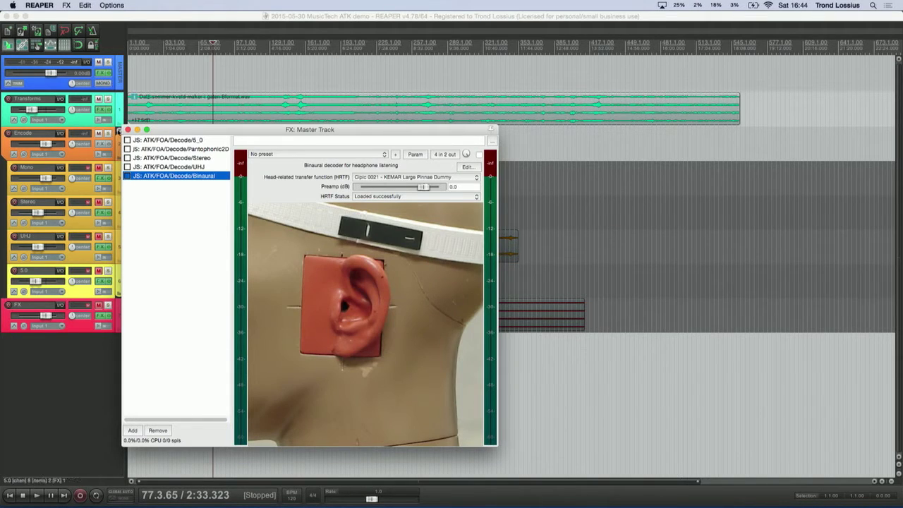
left_click_drag(250, 131, 508, 110)
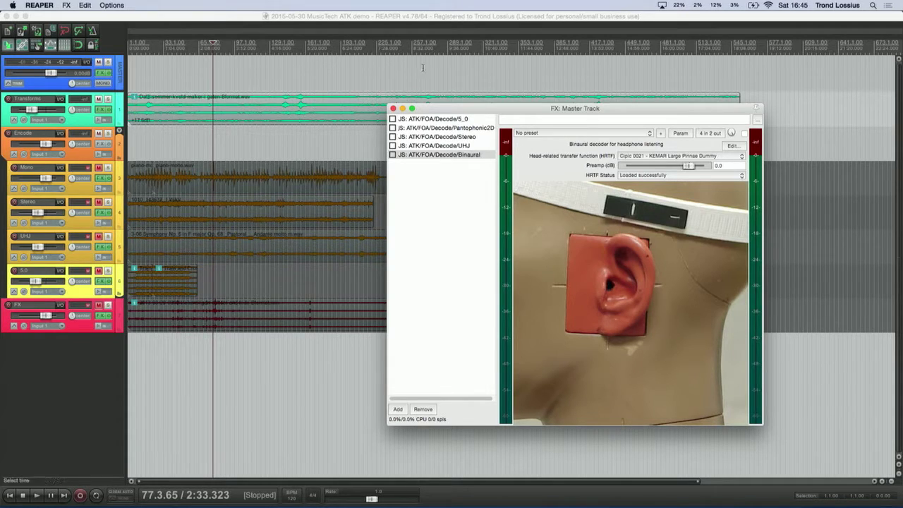
left_click(465, 120)
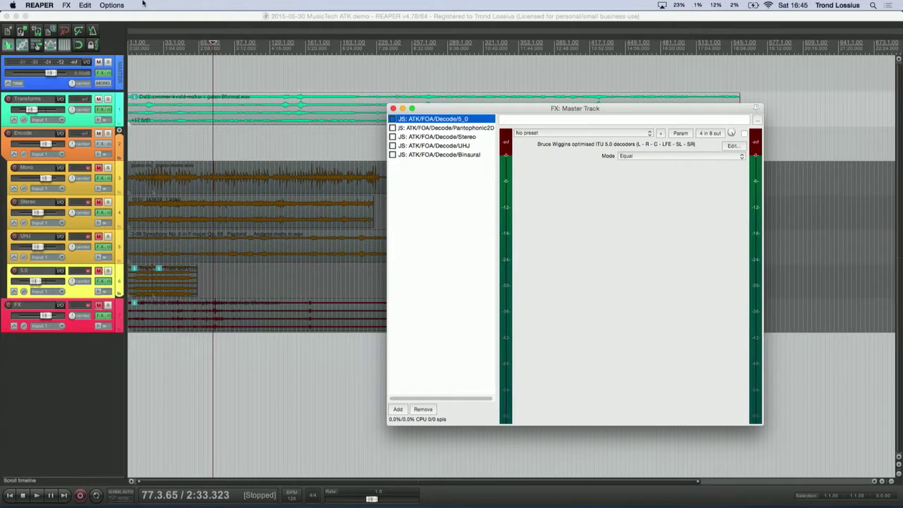
key("super+Tab")
key("super+Tab")
key("super+Tab")
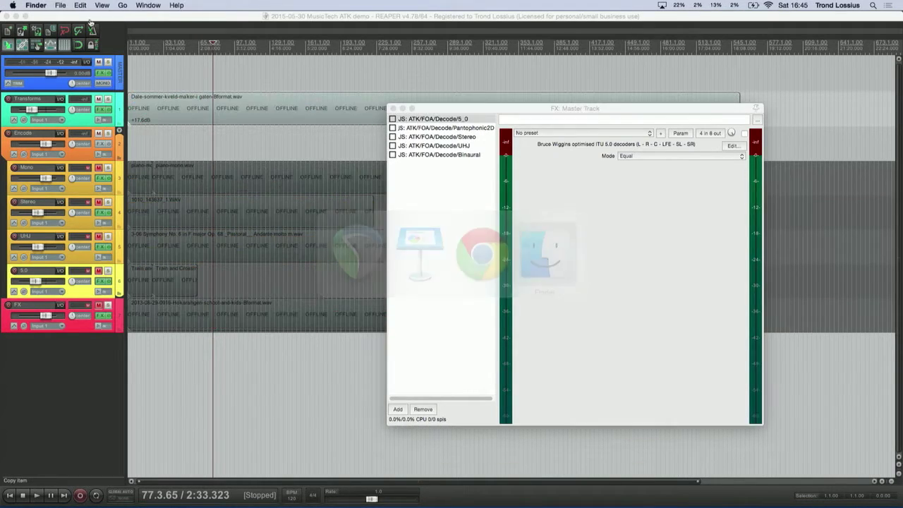
left_click(12, 5)
left_click(146, 49)
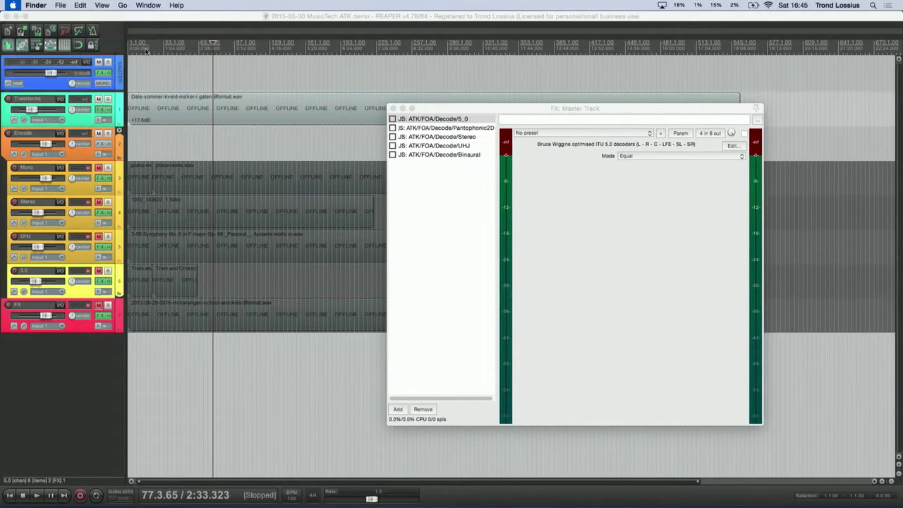
left_click(28, 101)
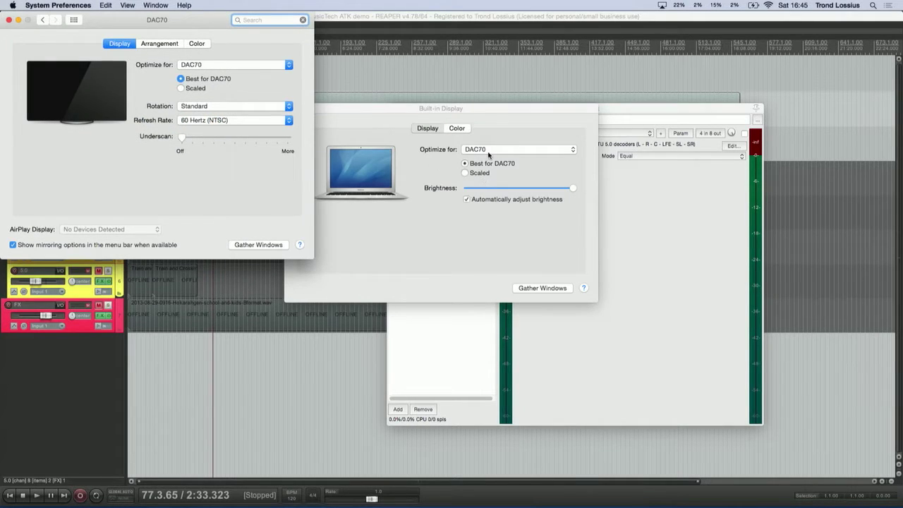
left_click(488, 152)
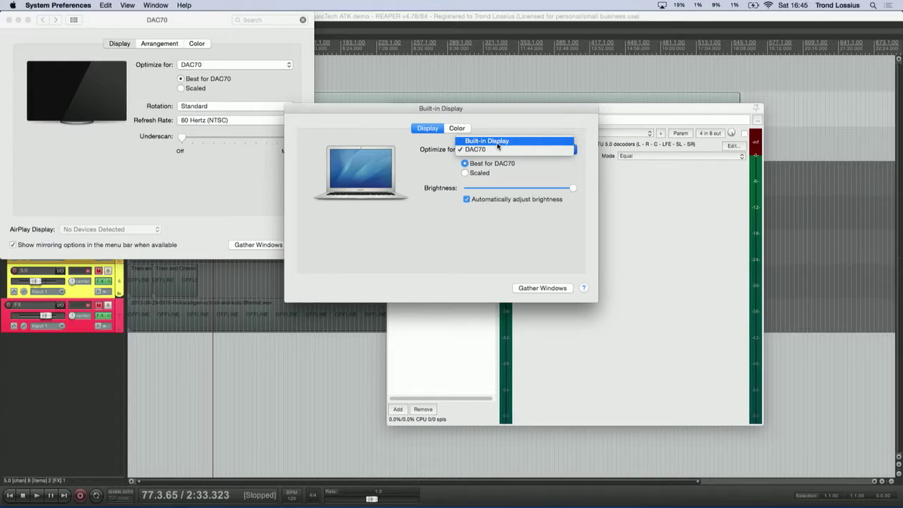
left_click(354, 132)
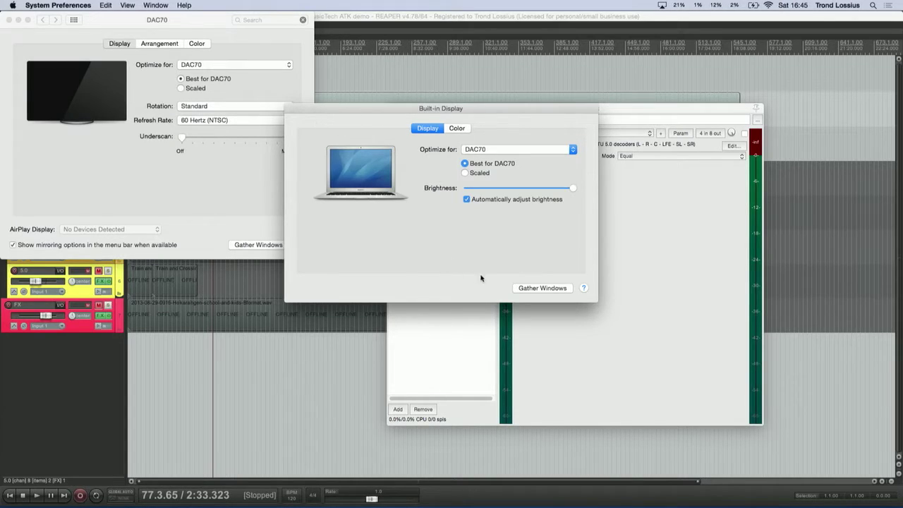
key("super+q")
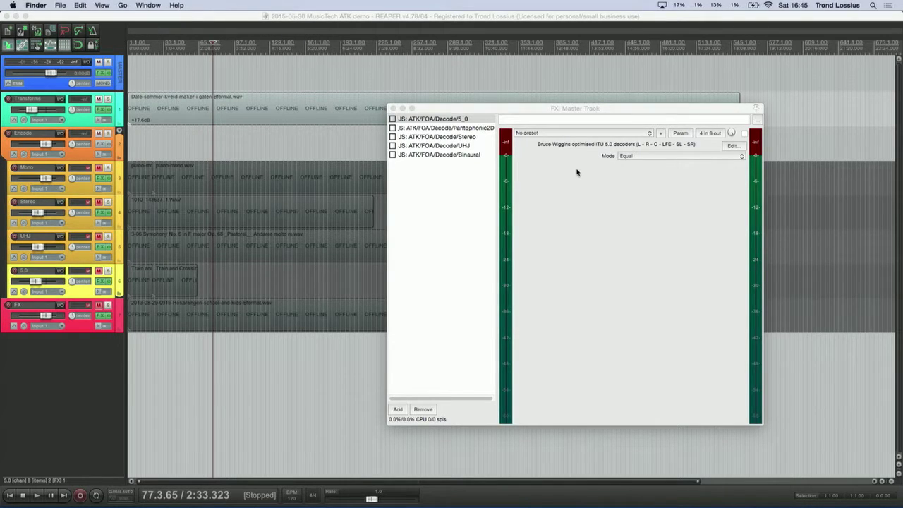
Review the 5_0 decoder's mode choices, keeping Equal, and examine the Pantophonic2D decoder's speaker settings.
left_click(458, 122)
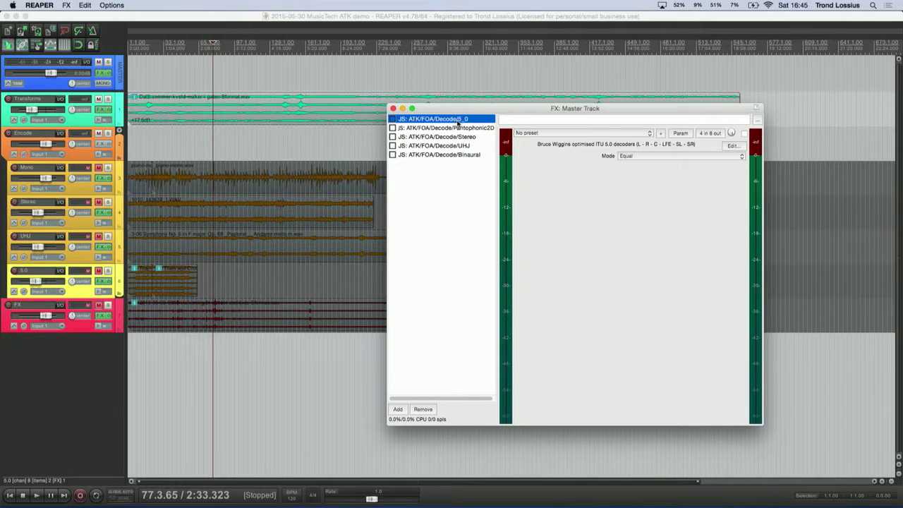
left_click(627, 156)
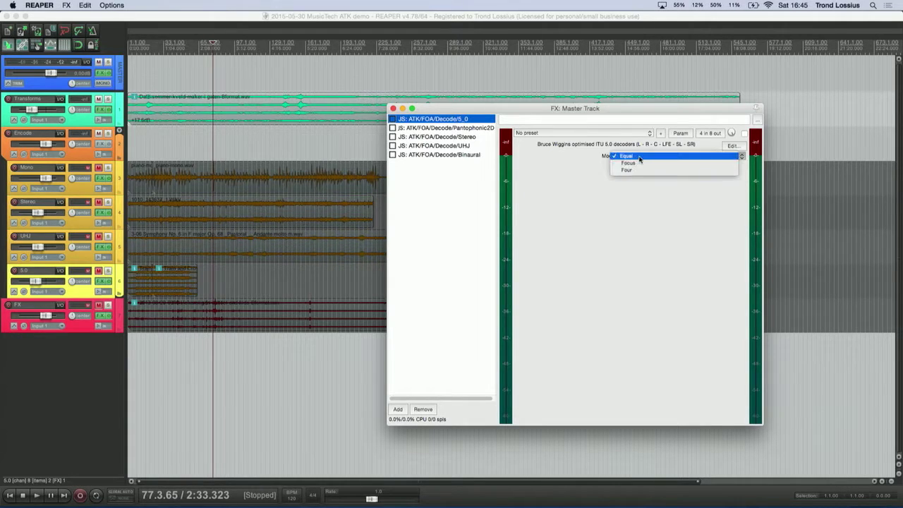
left_click(637, 156)
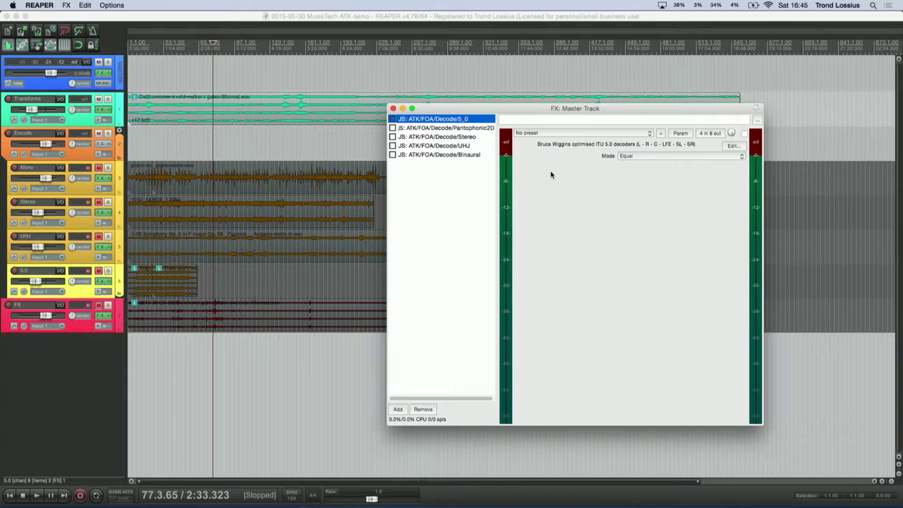
left_click(487, 128)
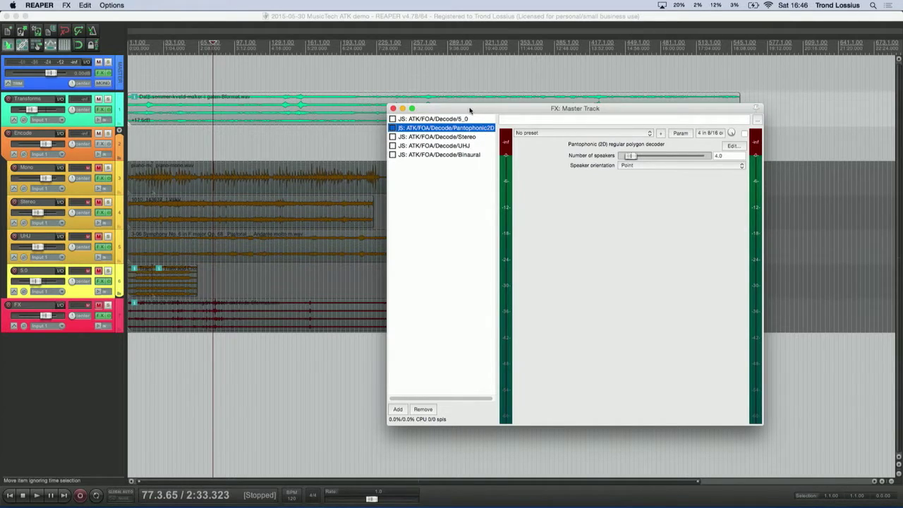
left_click_drag(471, 109, 392, 69)
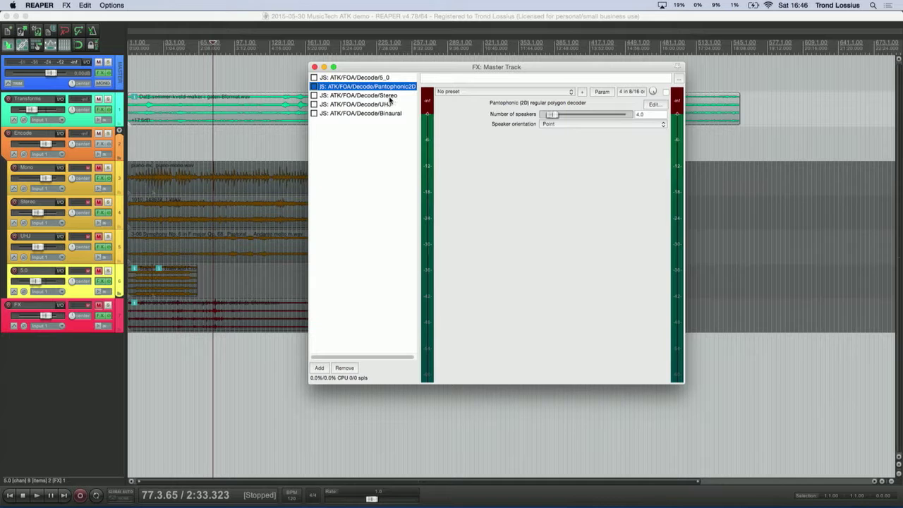
Enable the ATK Stereo decoder on the master track and audition the playback with the system volume raised.
left_click(386, 97)
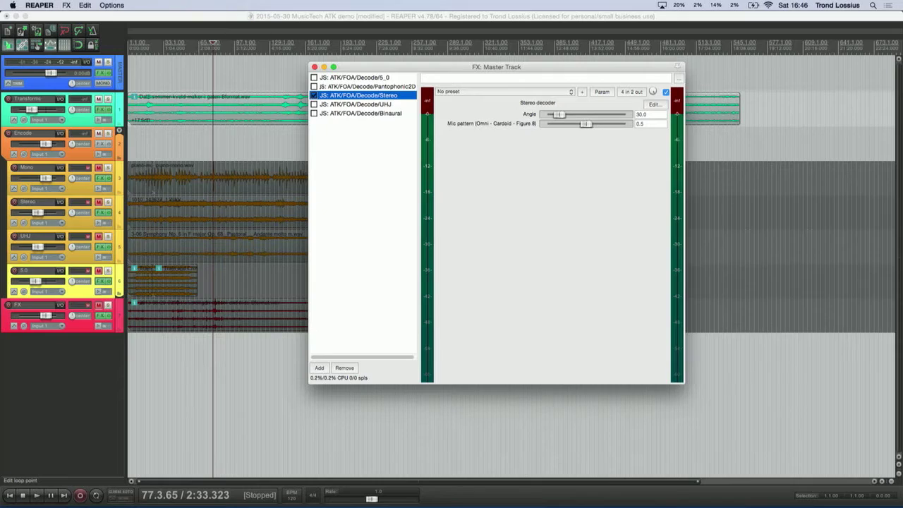
key("space")
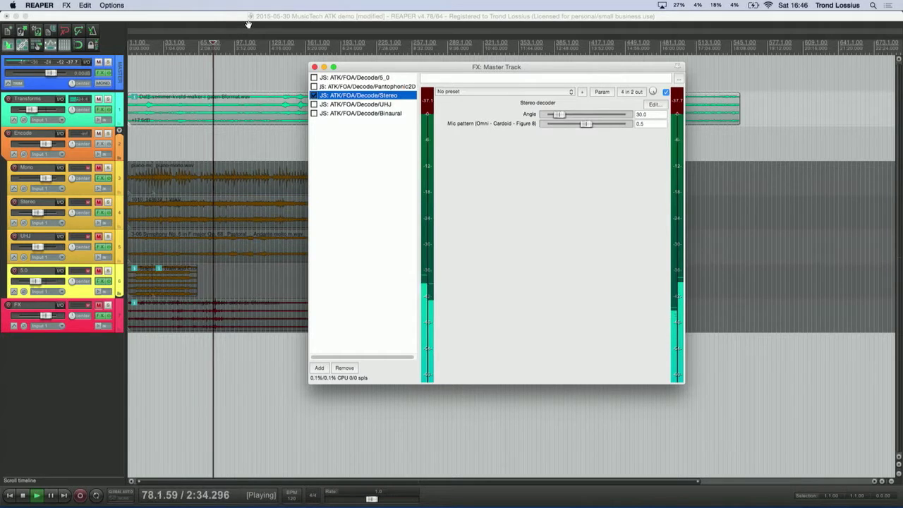
key("XF86AudioRaiseVolume")
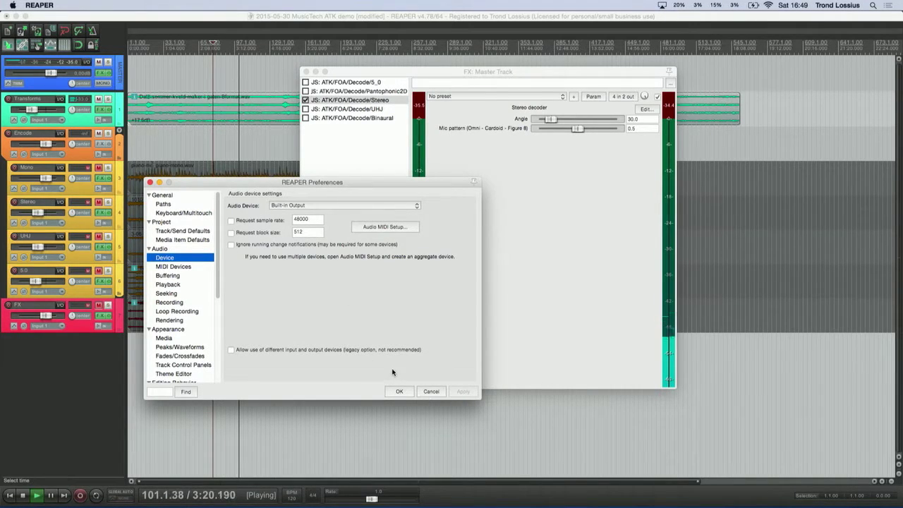
left_click(430, 390)
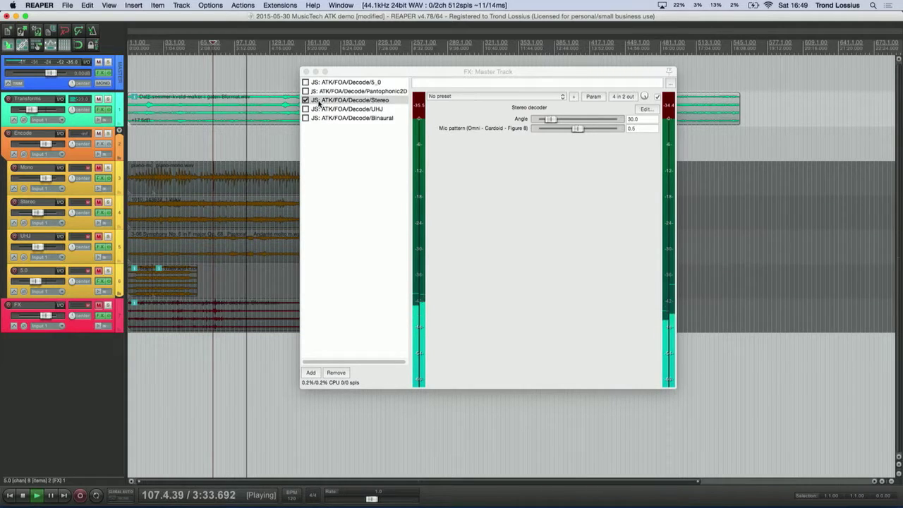
key("space")
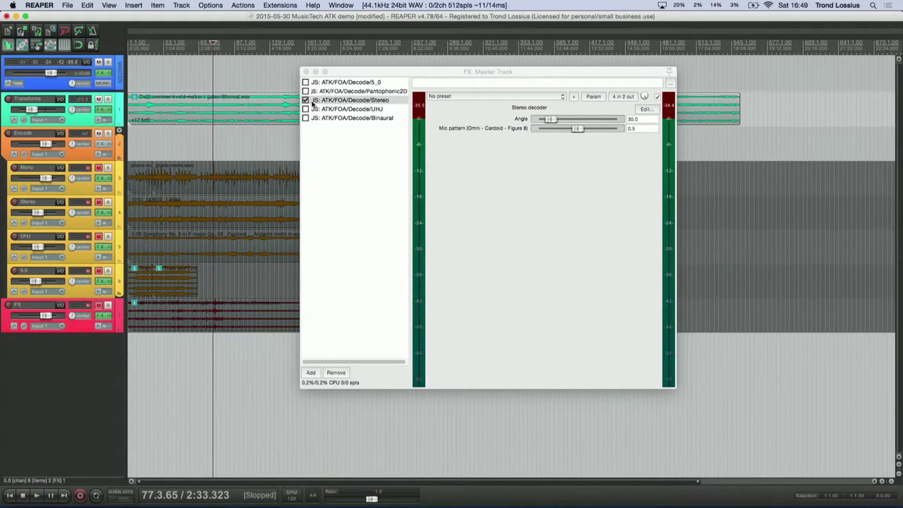
Switch the master track's active decoder from Stereo to UHJ and audition the playback through it.
left_click(305, 100)
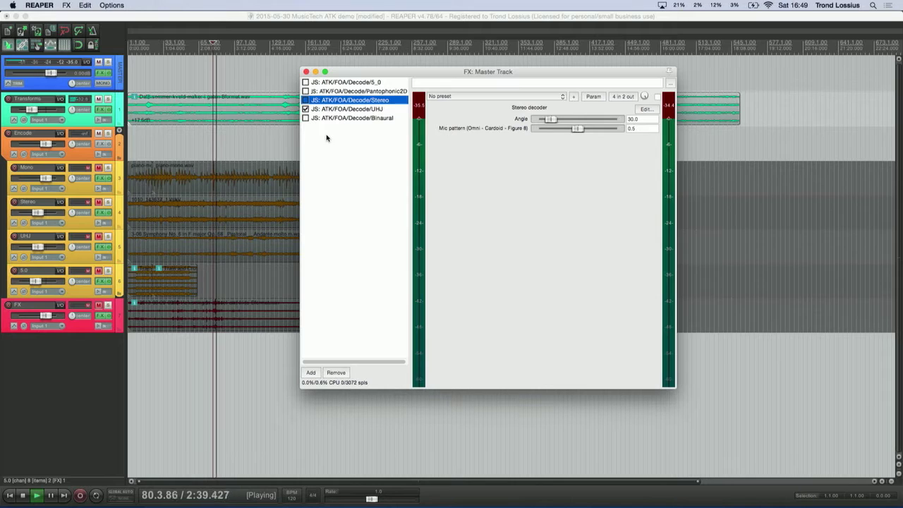
key("space")
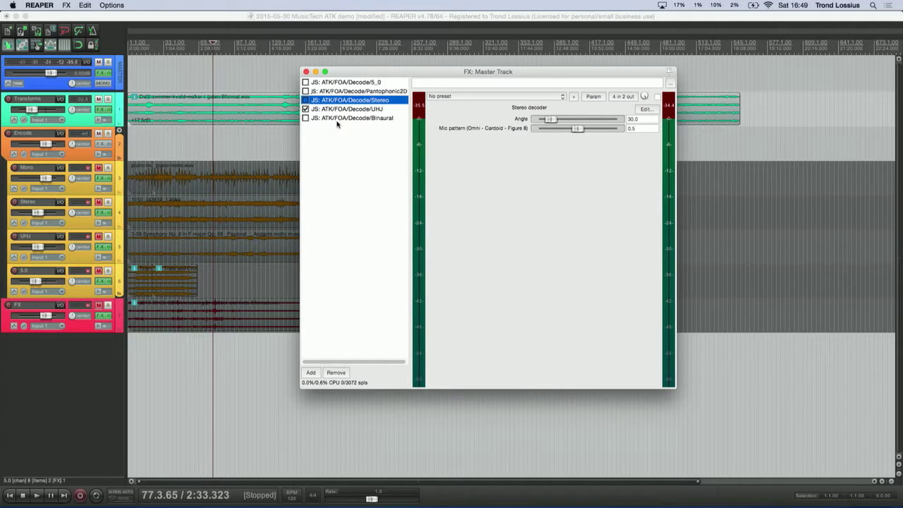
Set the Binaural decoder's head-related transfer function to Cipic 0133 after browsing the available spherical, Cipic and Listen options.
left_click(342, 119)
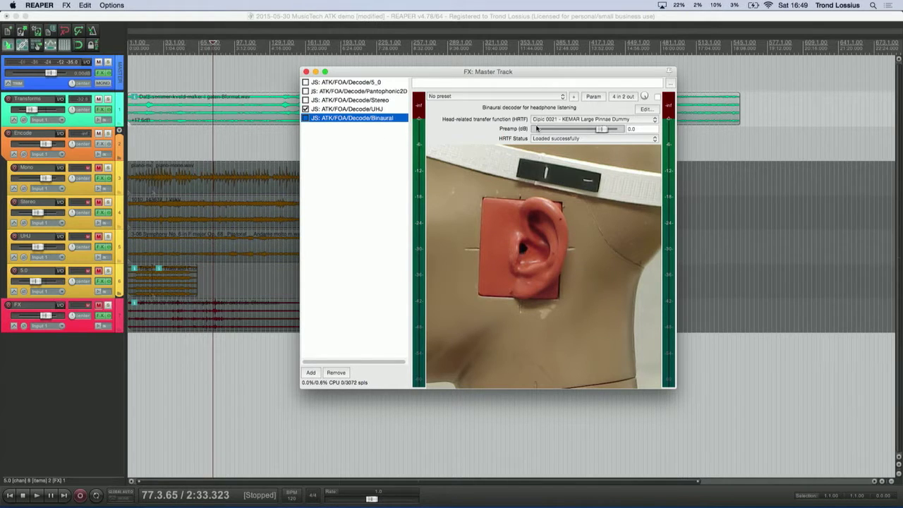
left_click(547, 121)
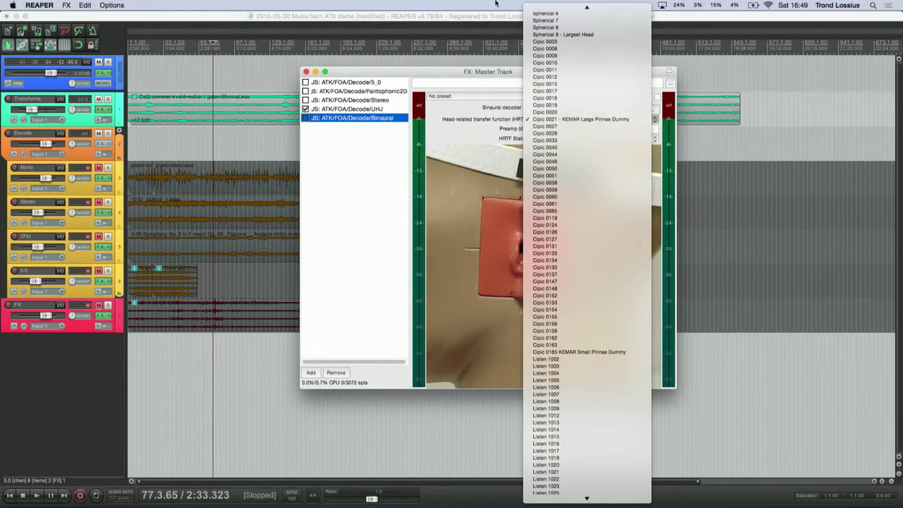
mouse_move(557, 11)
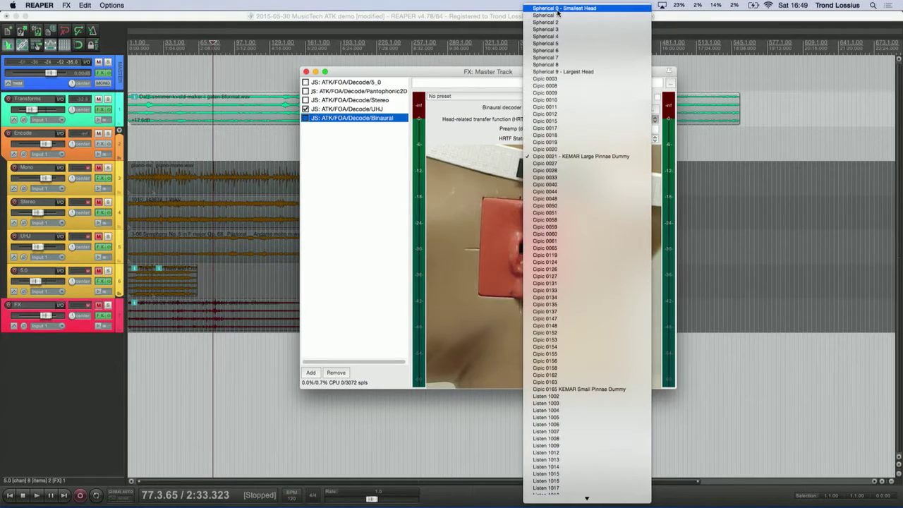
mouse_move(586, 496)
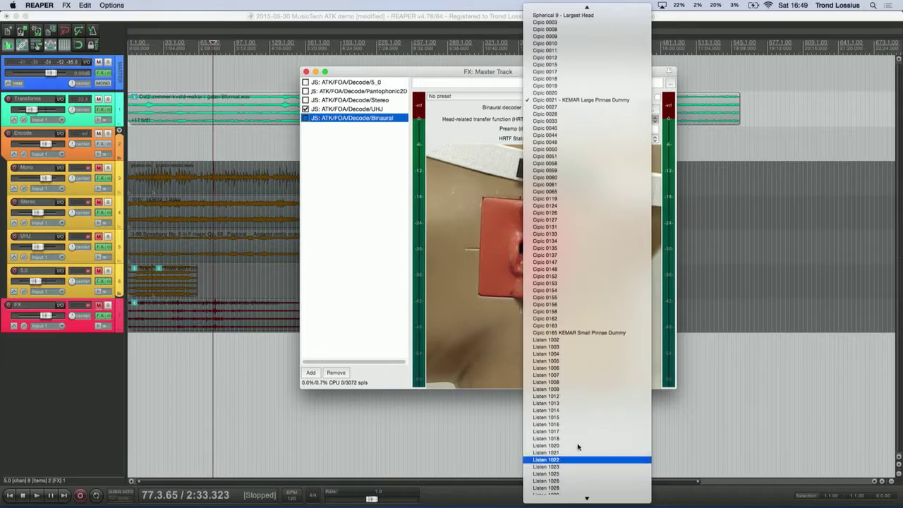
scroll(571, 233, "down", 3)
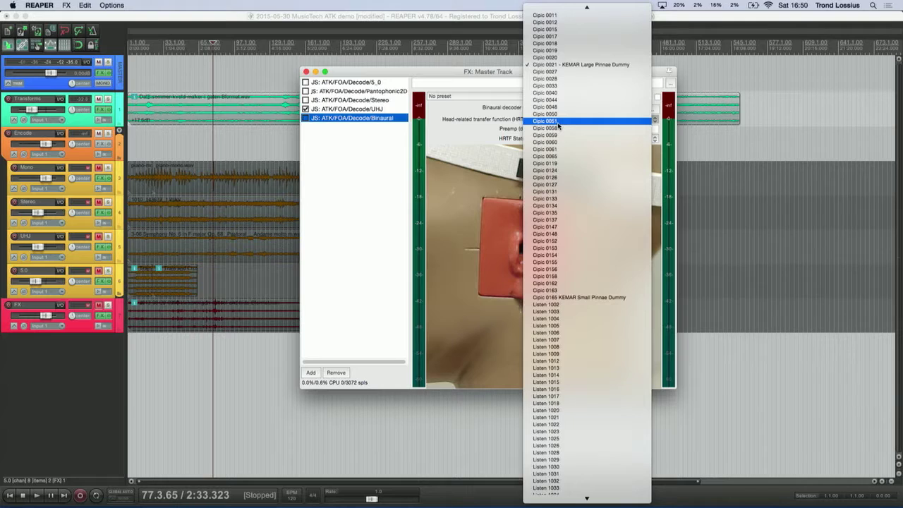
left_click(546, 198)
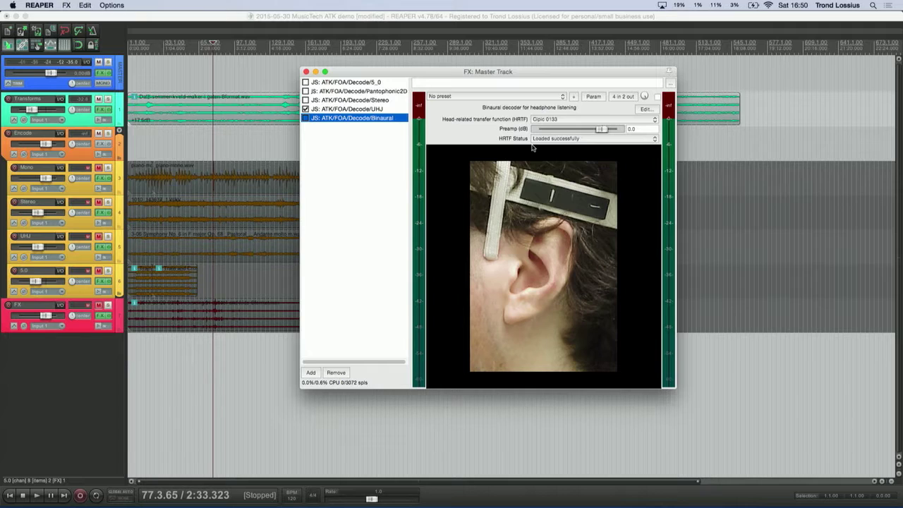
Show the UHJ decoder's settings and close the master track's effects window.
left_click(357, 110)
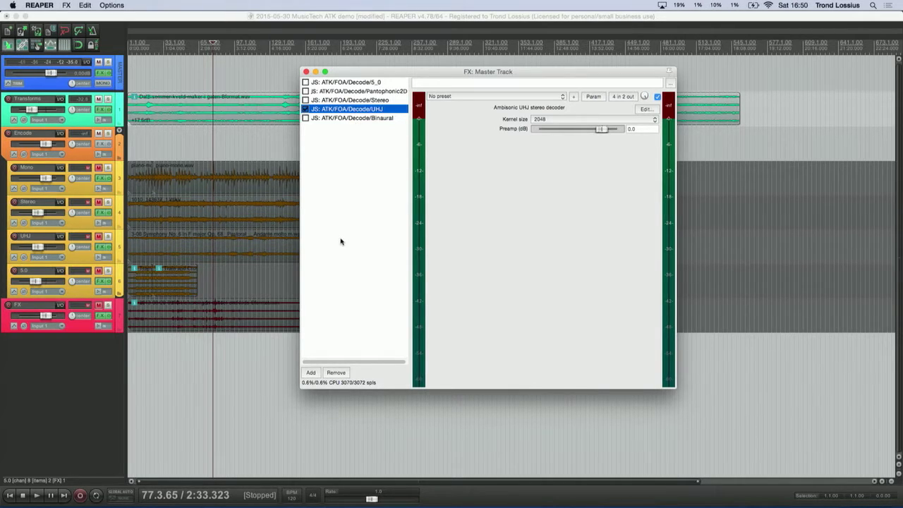
key("Escape")
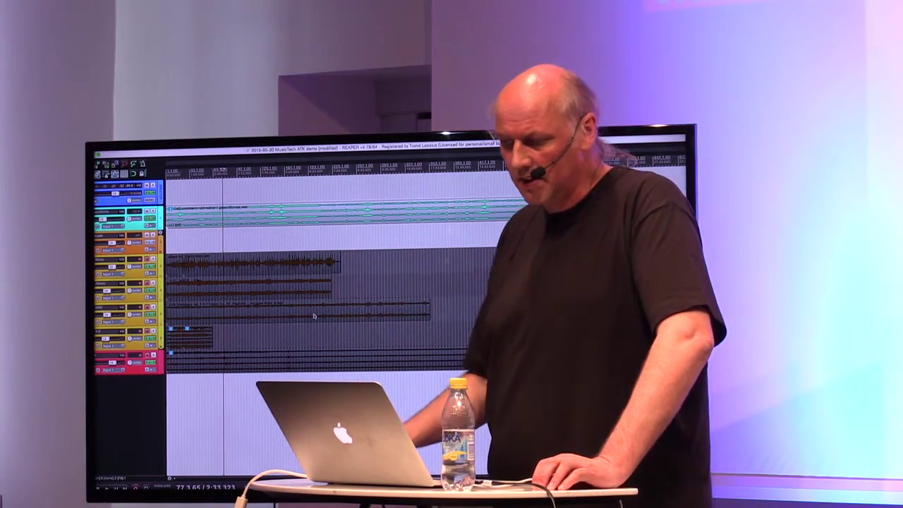
Open the effects chain of the Transforms track.
left_click(193, 361)
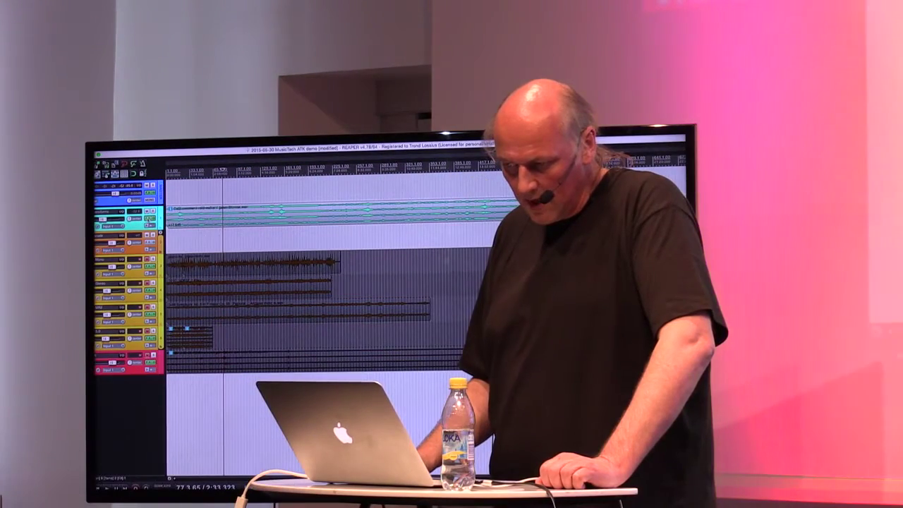
left_click(150, 221)
left_click(150, 195)
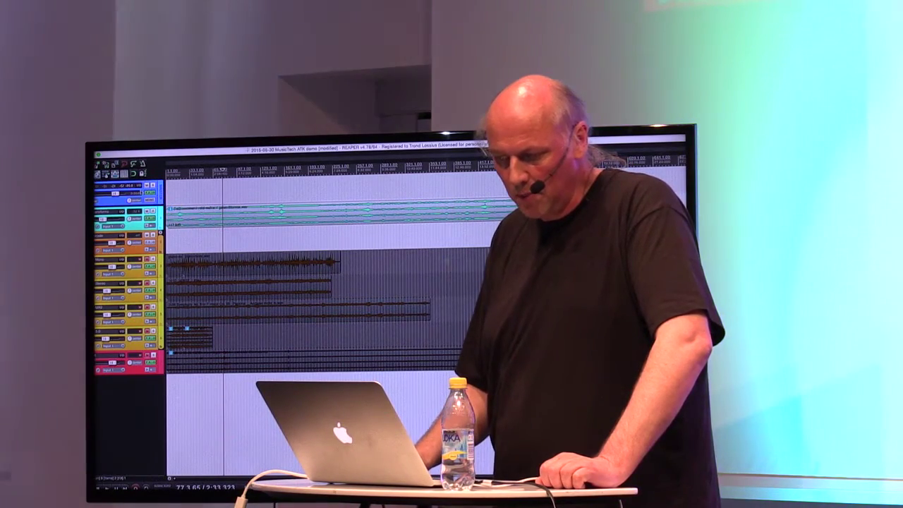
left_click(149, 226)
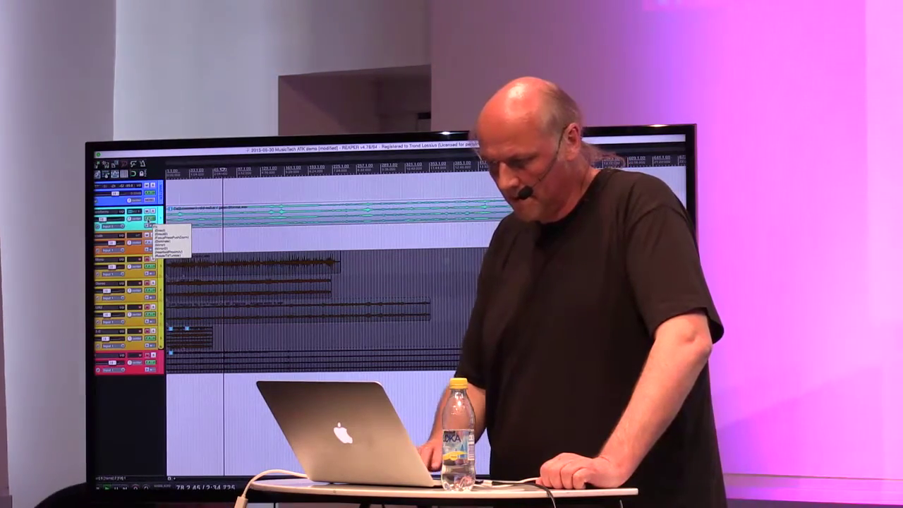
left_click(169, 254)
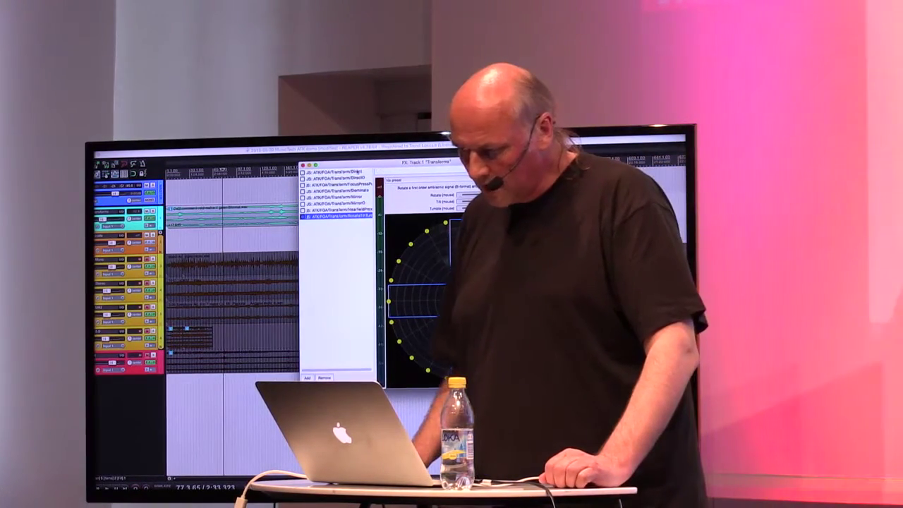
Enable the ATK Direct transform on the Transforms track and set its degree of transformation to about 67 during playback.
left_click(357, 172)
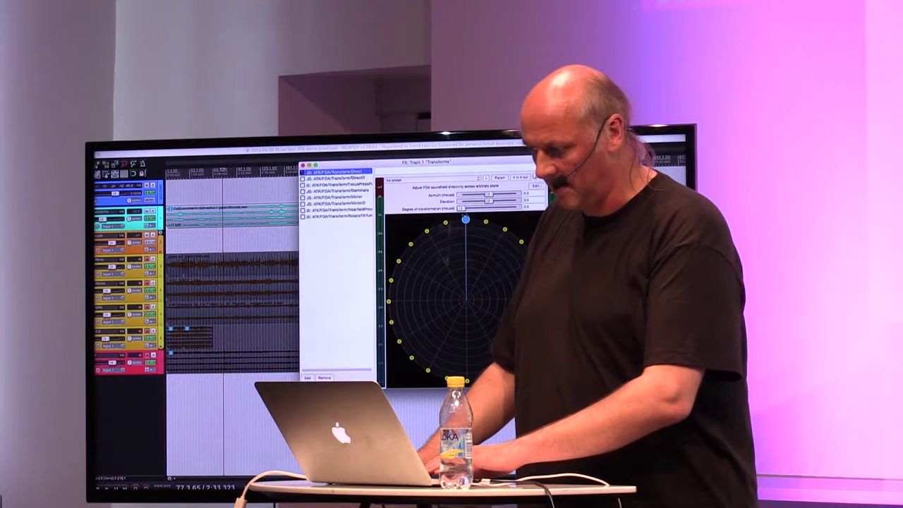
left_click_drag(466, 220, 466, 268)
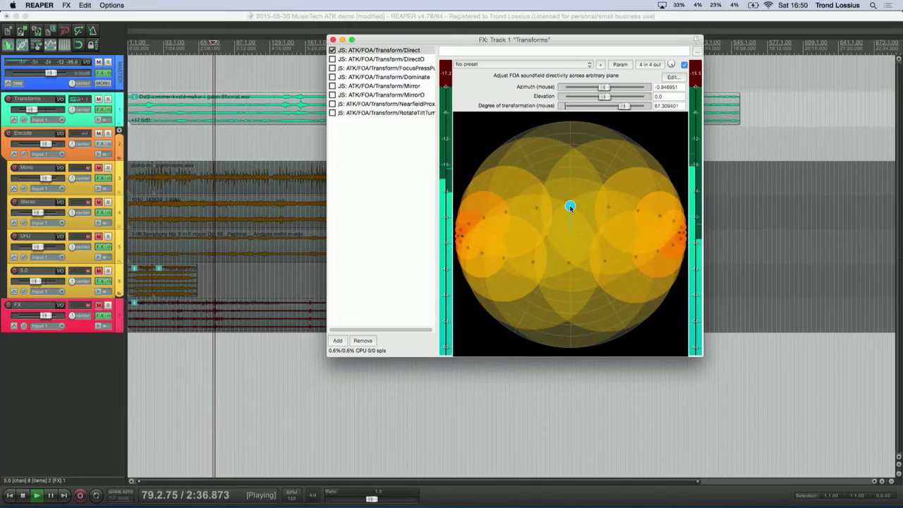
Stop playback and set the Direct transform to an azimuth of about -93 and a degree of transformation of about 87.
key("space")
left_click_drag(571, 206, 568, 155)
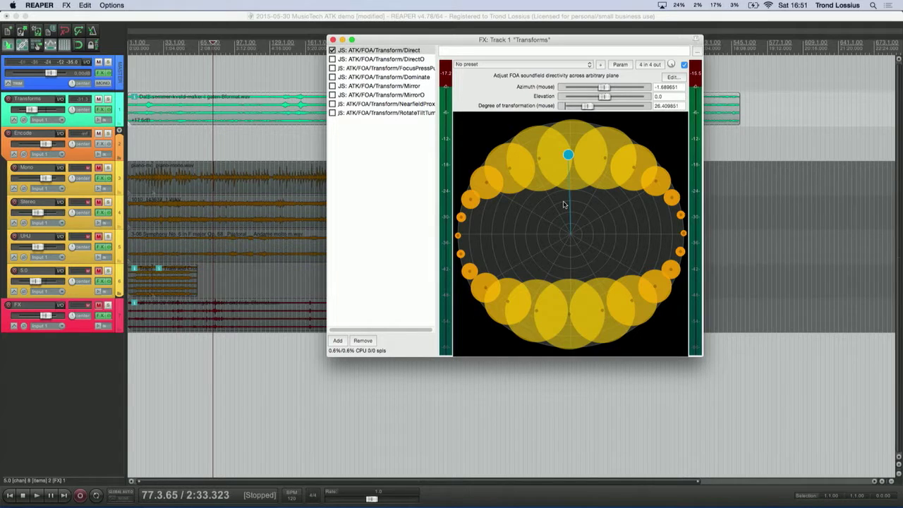
left_click_drag(577, 157, 572, 232)
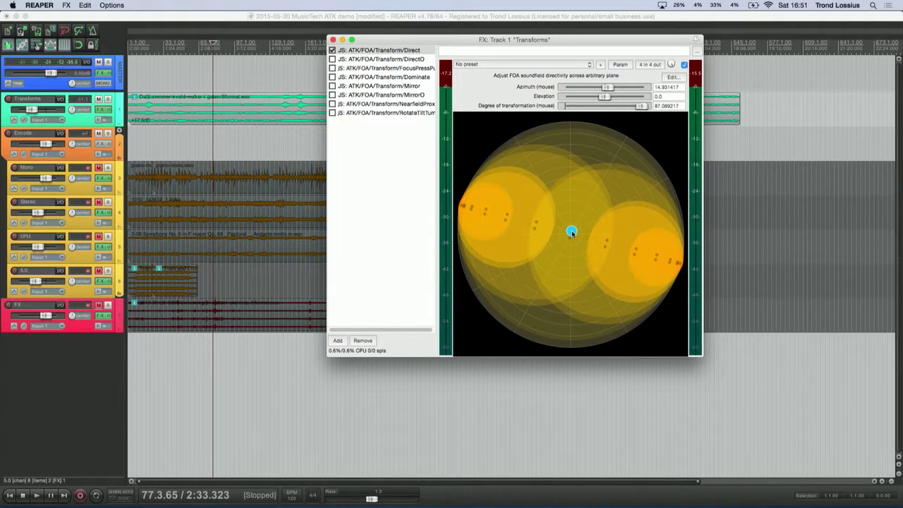
mouse_move(572, 232)
left_mouse_down()
mouse_move(570, 200)
mouse_move(542, 213)
mouse_move(543, 237)
mouse_move(566, 235)
left_mouse_up()
Audition the Direct transform at azimuth 0 and a degree of about 86, and reduce the degree of transformation well below that.
key("space")
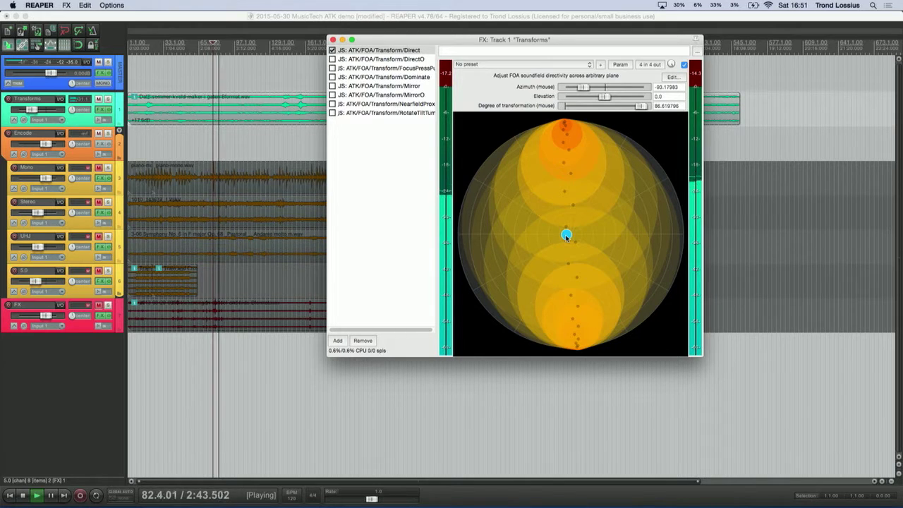
mouse_move(567, 233)
left_mouse_down()
mouse_move(568, 221)
mouse_move(570, 230)
left_mouse_up()
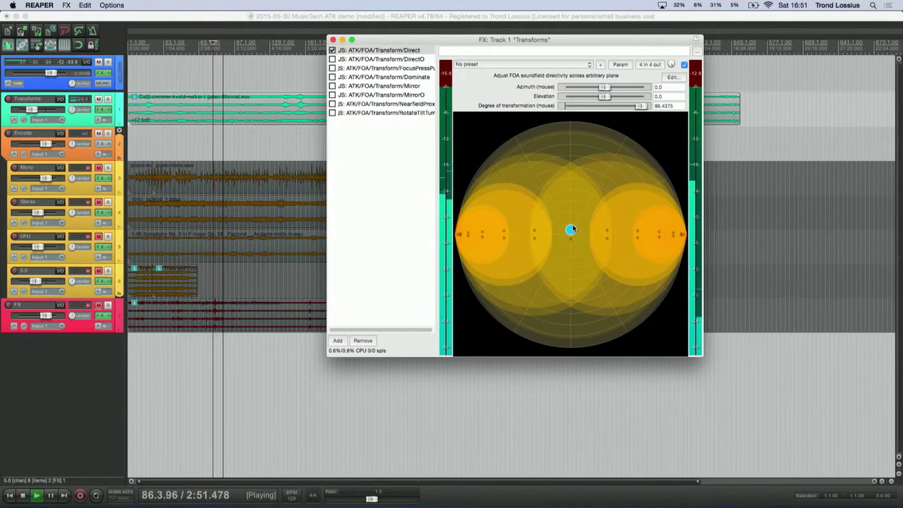
left_click_drag(572, 230, 569, 167)
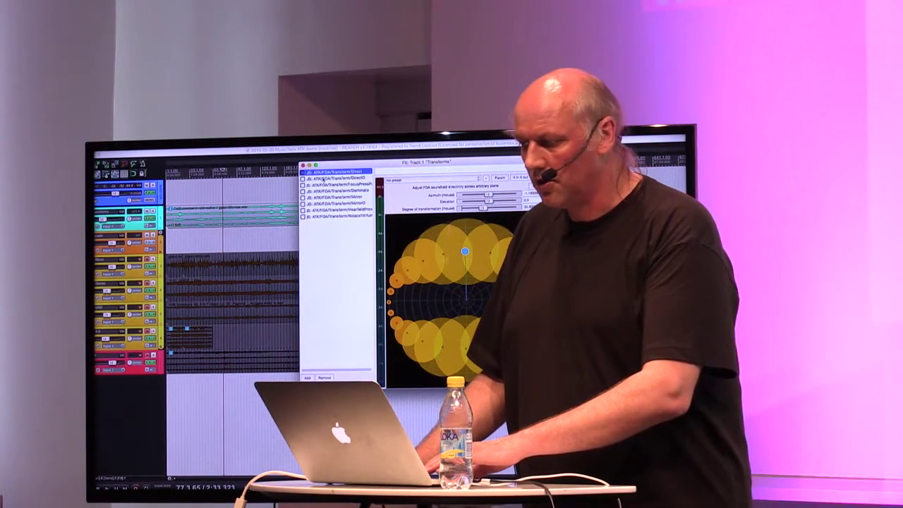
Switch from Direct to the DirectO transform and audition it at degrees of transformation of about 50, 88 and finally 0.
left_click(322, 179)
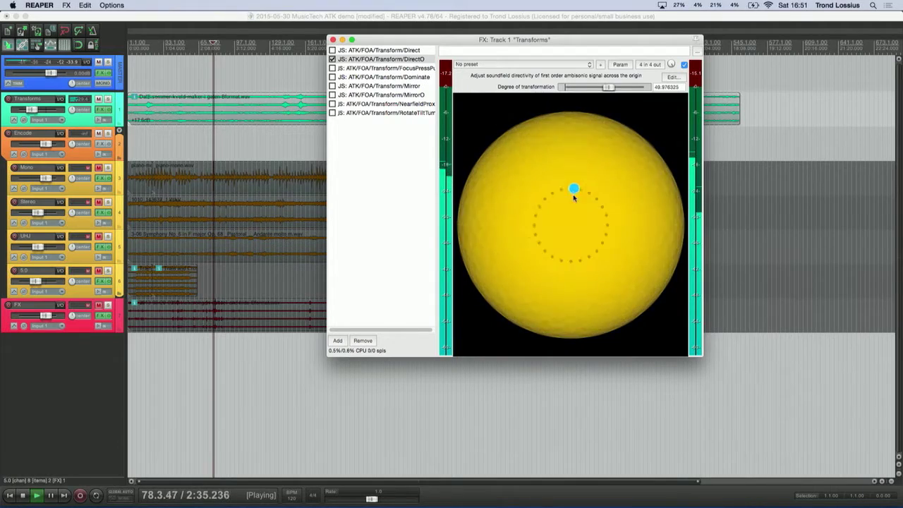
left_click_drag(574, 197, 571, 227)
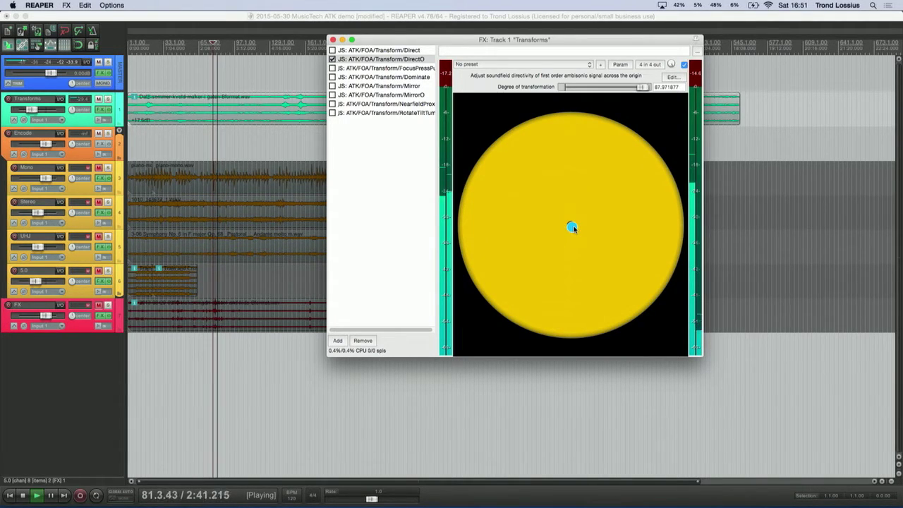
left_click_drag(572, 227, 597, 97)
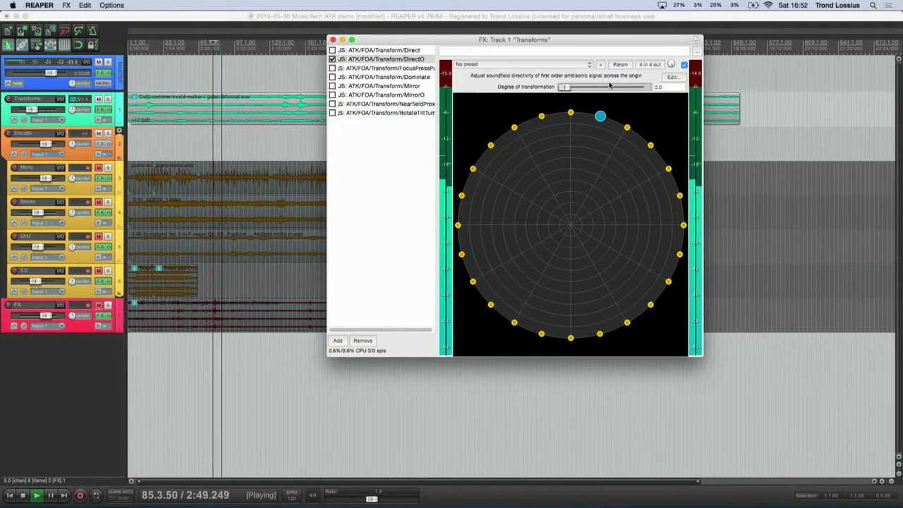
key("space")
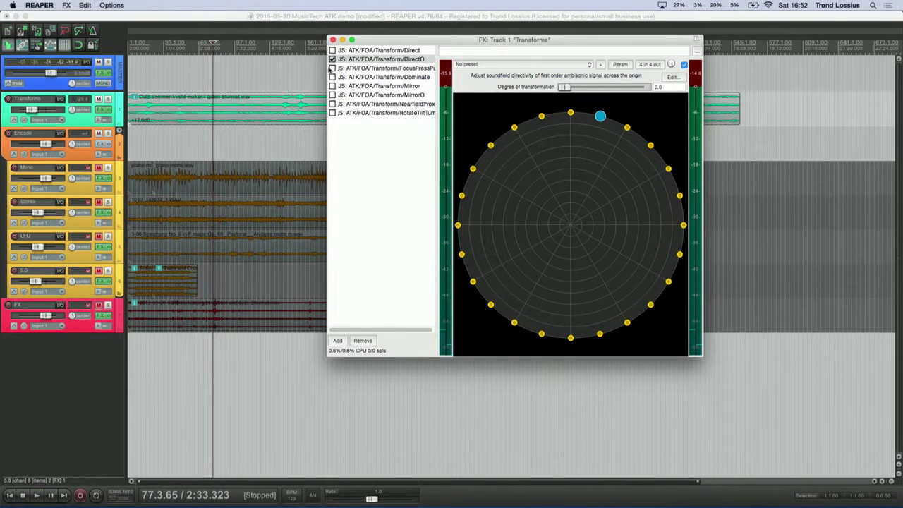
Replace DirectO with the FocusPressPushZoom transform and audition Focus mode, steering it to azimuth about 37 with a degree of about 56.
left_click(333, 61)
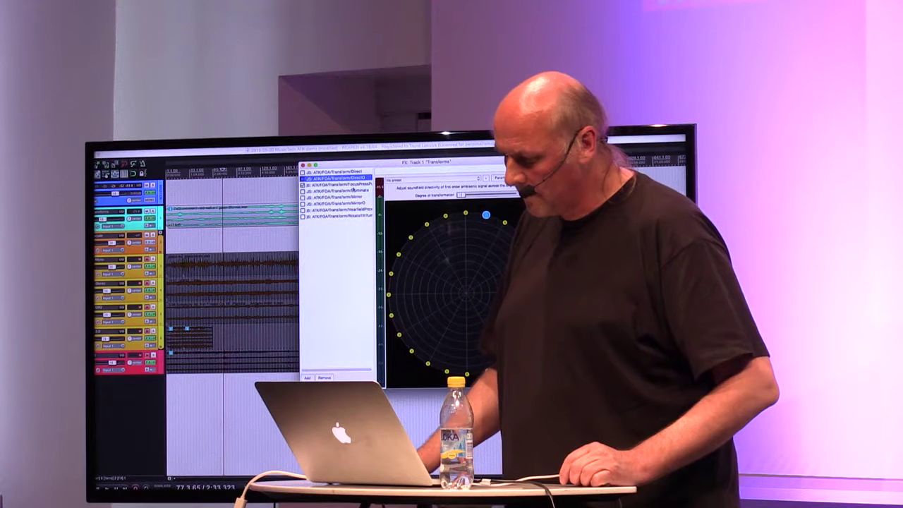
left_click(336, 185)
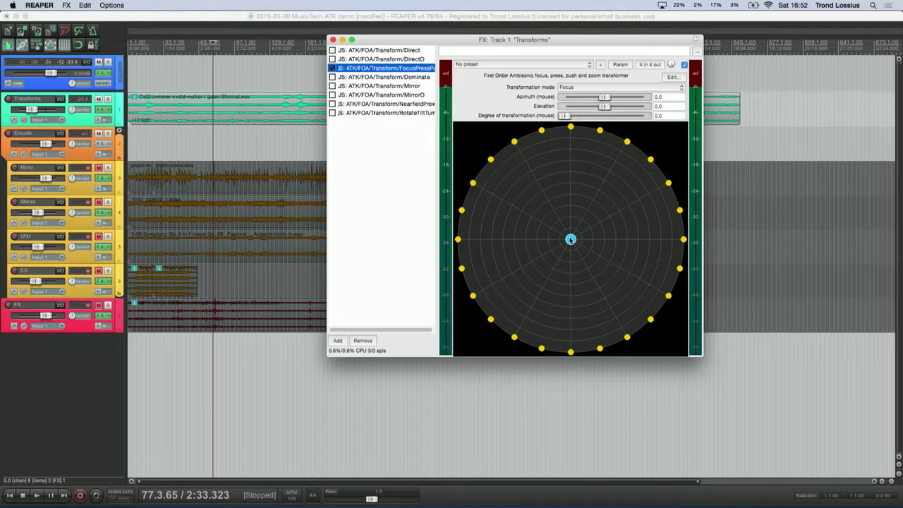
key("space")
left_click_drag(571, 239, 622, 163)
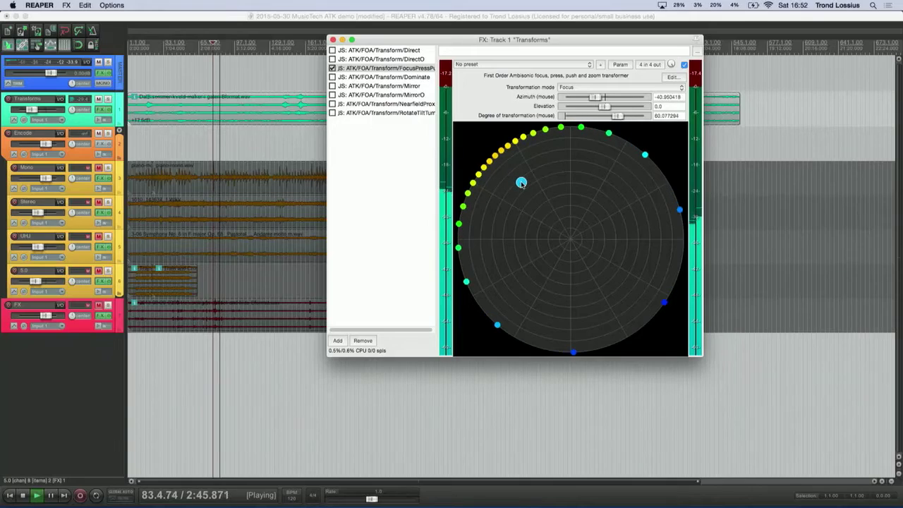
left_click_drag(523, 184, 613, 183)
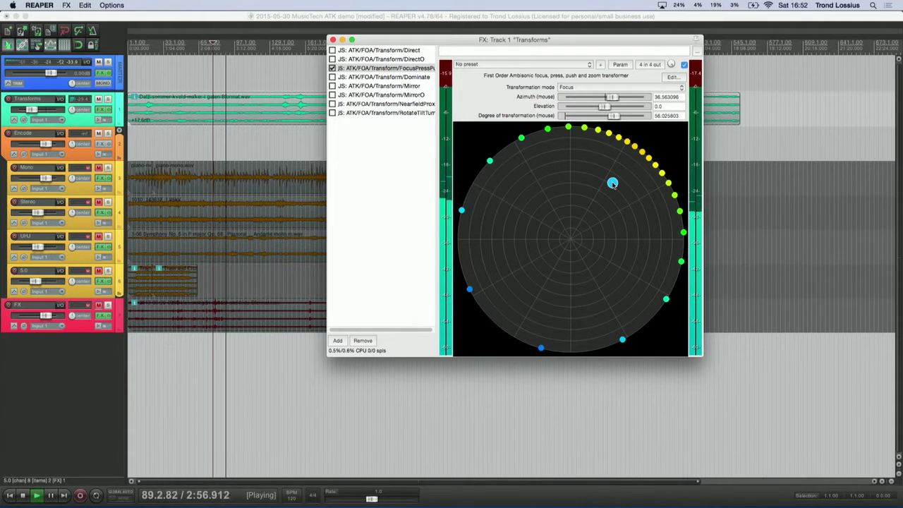
key("space")
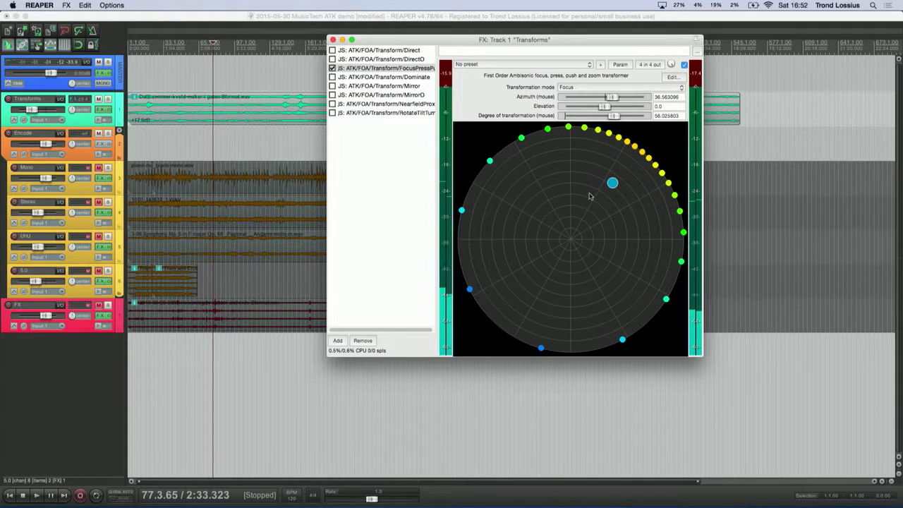
Change the transformation mode to Press and audition it, steering to azimuth about 34 with a degree of transformation of about 65.
left_click_drag(612, 184, 566, 239)
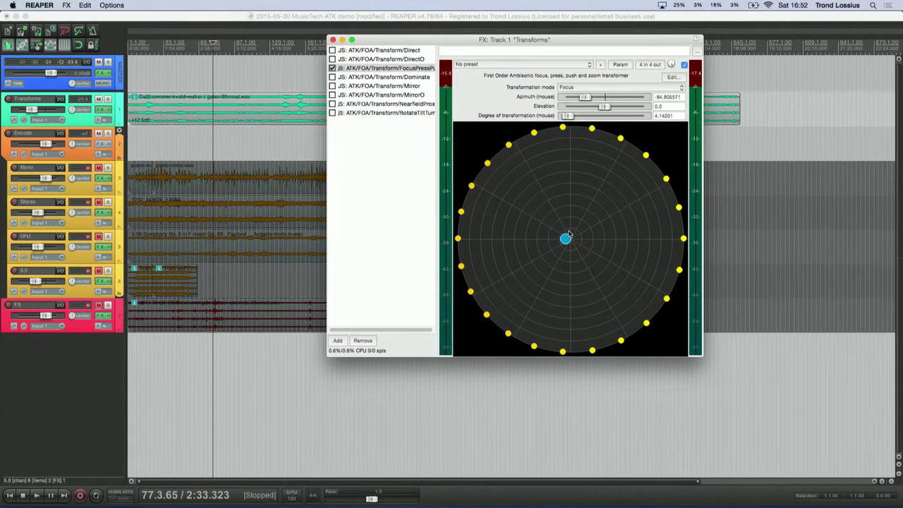
left_click(586, 86)
left_click(568, 94)
key("space")
left_click_drag(567, 240, 617, 173)
key("space")
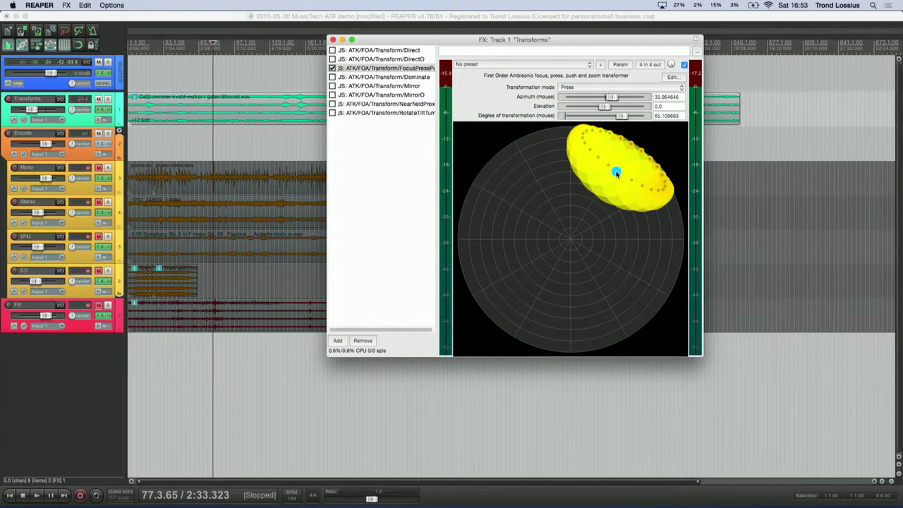
Change the transformation mode to Push and audition it, steering to azimuth about 20 with a degree of transformation of about 50.
left_click_drag(615, 173, 568, 183)
left_click(537, 66)
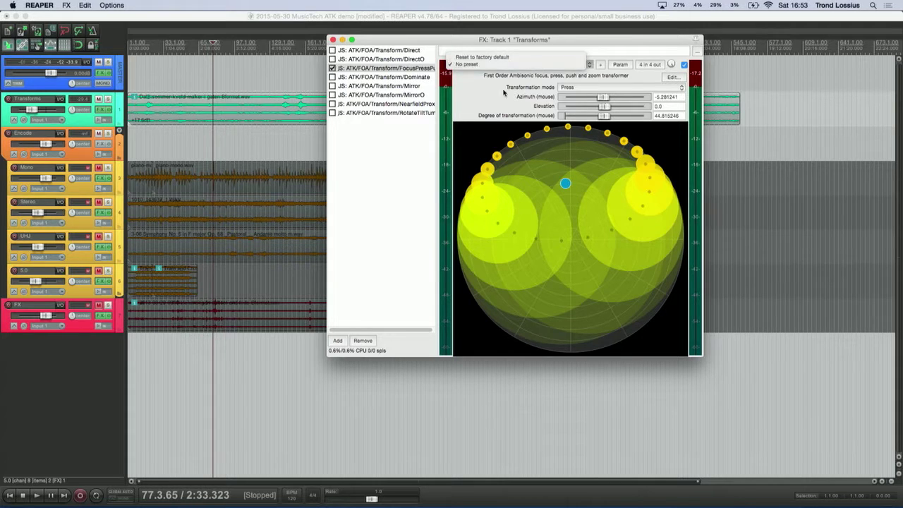
left_click(504, 91)
left_click(635, 87)
left_click(617, 100)
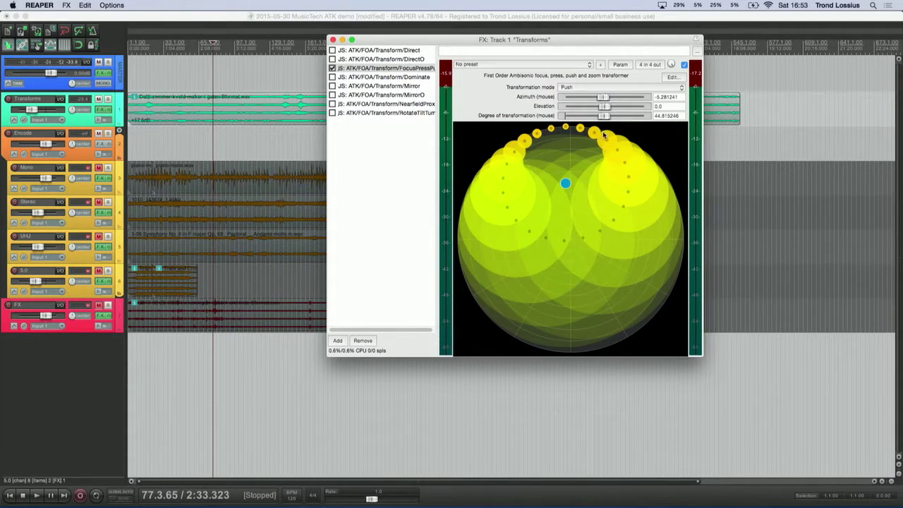
key("space")
left_click_drag(565, 184, 592, 182)
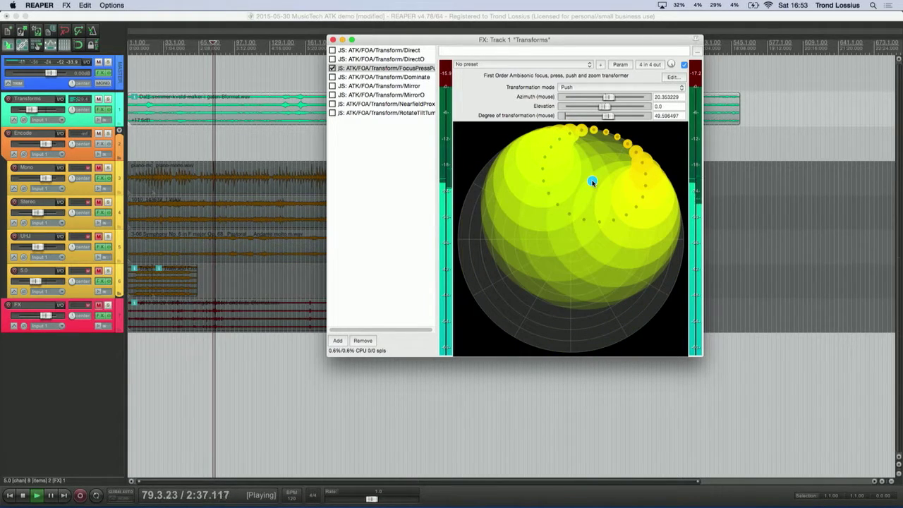
key("space")
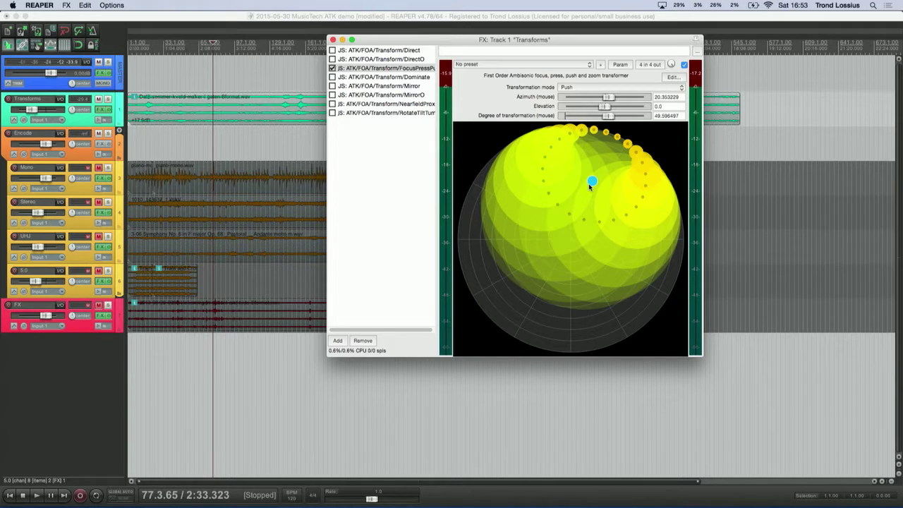
Change the transformation mode to Zoom and steer it to azimuth about -60 with a degree of transformation of about 48.
left_click(618, 88)
left_click(615, 96)
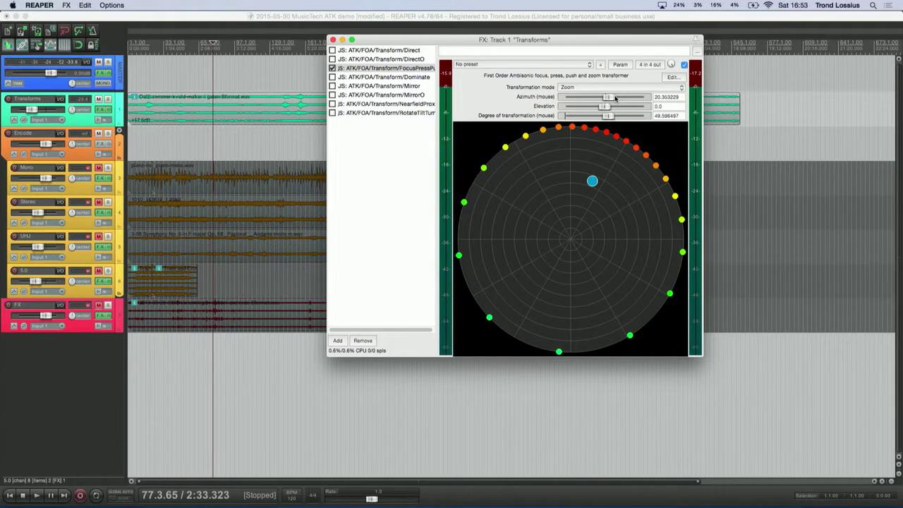
left_click_drag(596, 192, 519, 209)
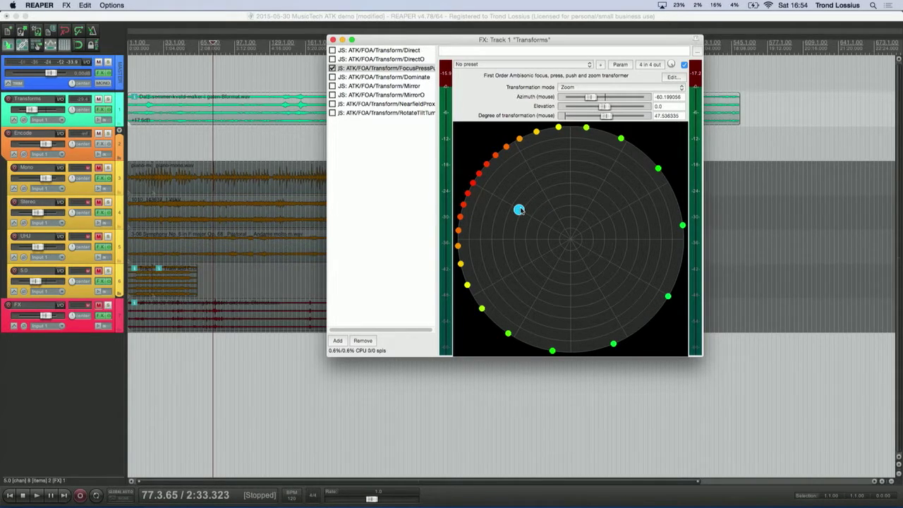
Show the Dominate transform and try it during playback at a gain increase of about 18 dB, then about 0.3 dB.
left_click(333, 68)
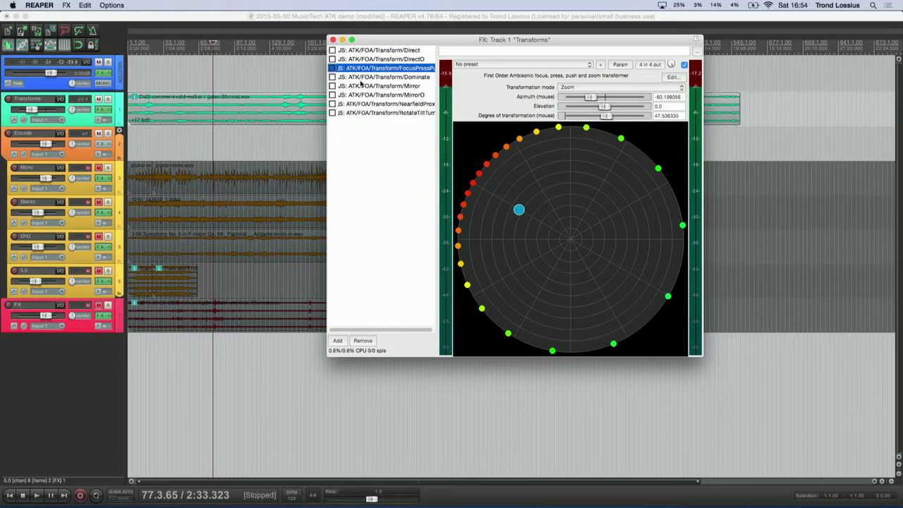
left_click(383, 77)
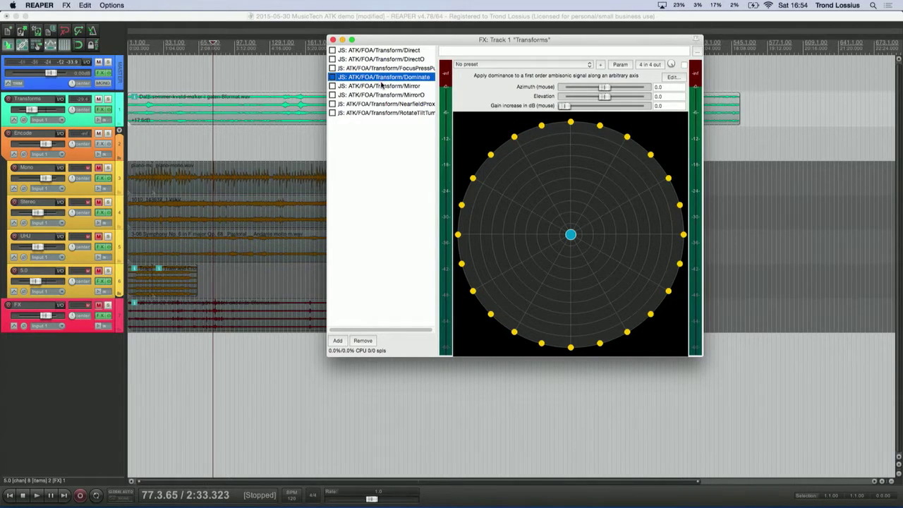
key("space")
left_click_drag(571, 235, 597, 236)
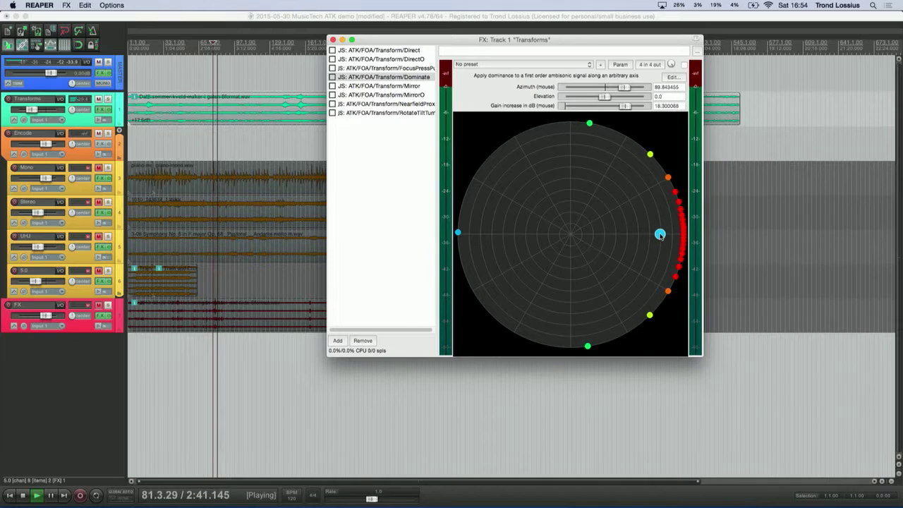
left_click_drag(667, 282, 571, 235)
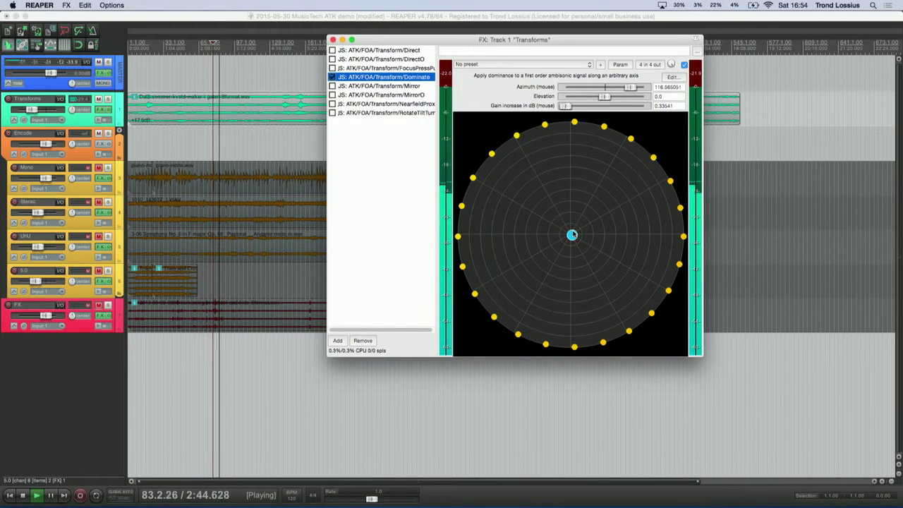
key("space")
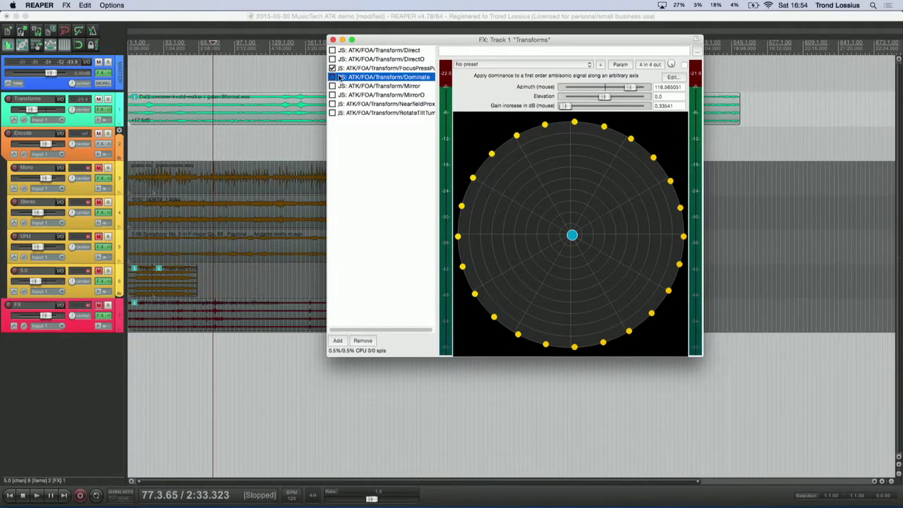
Return to the FocusPressPushZoom transform and audition Zoom mode, steering it to azimuth about 37 with a degree of about 46.
left_click(402, 68)
key("space")
left_click_drag(519, 211, 600, 195)
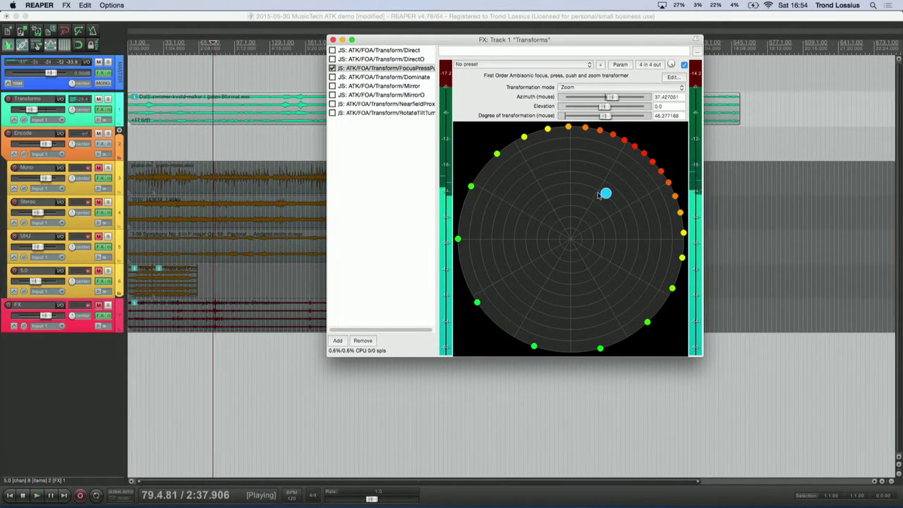
key("space")
Replace FocusPressPushZoom with the Dominate transform and audition it, ending at azimuth about -55 with a gain increase of about 1.8 dB.
left_click(332, 69)
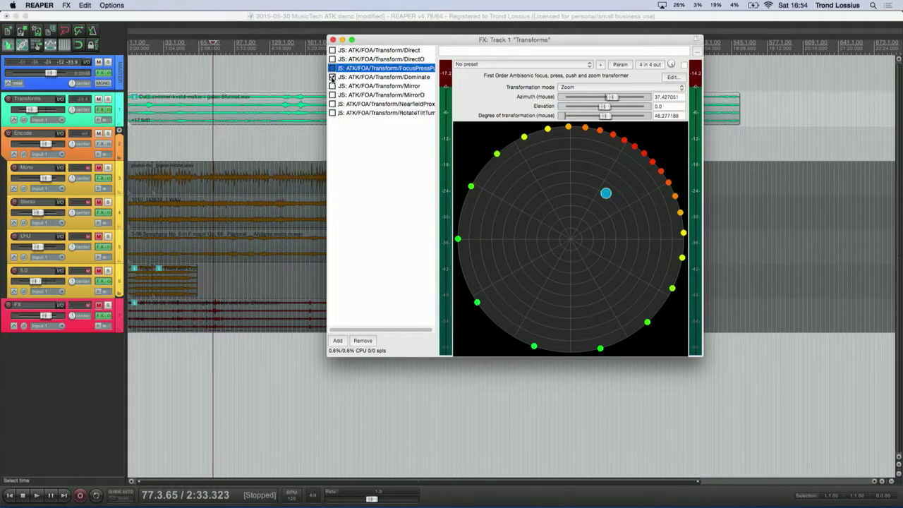
left_click(371, 77)
key("space")
mouse_move(576, 235)
left_mouse_down()
mouse_move(614, 237)
mouse_move(605, 184)
mouse_move(529, 193)
mouse_move(510, 212)
mouse_move(508, 233)
mouse_move(564, 229)
left_mouse_up()
key("space")
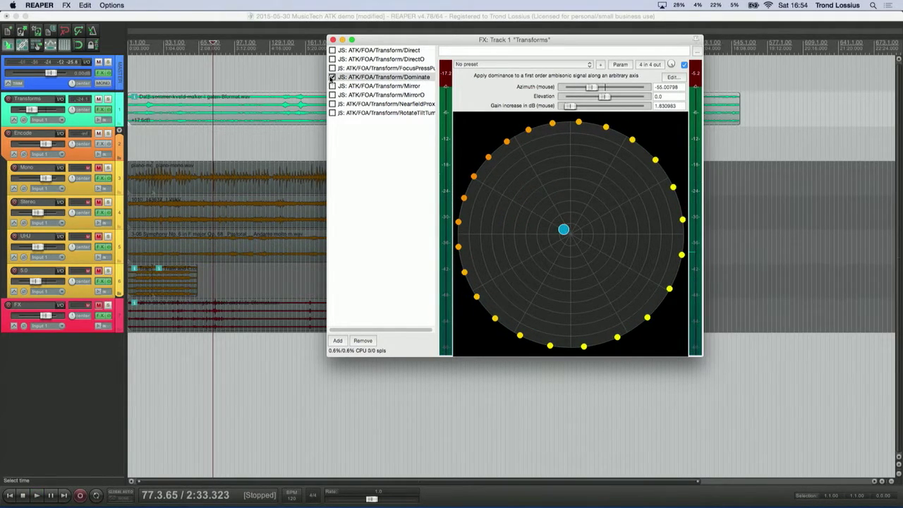
Disable the Dominate transform and audition the Mirror transform at azimuth 0 and elevation 0.
left_click(332, 78)
left_click(365, 86)
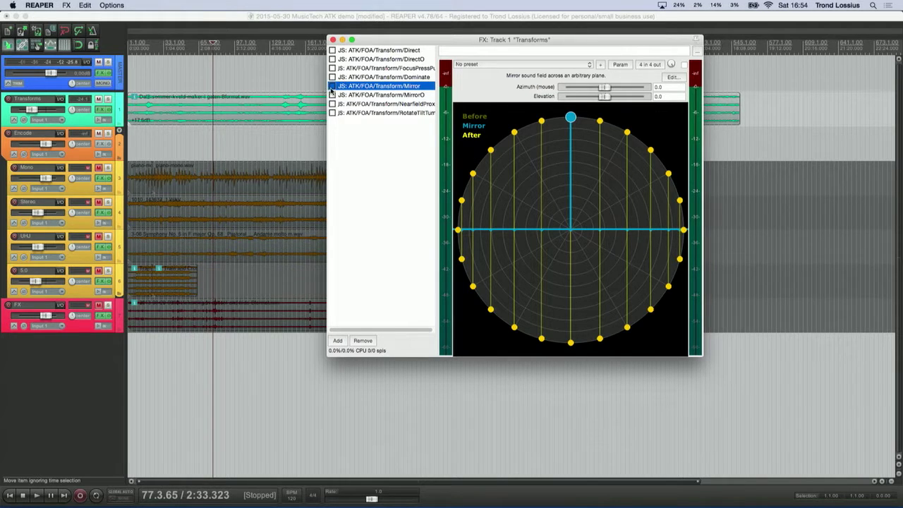
key("space")
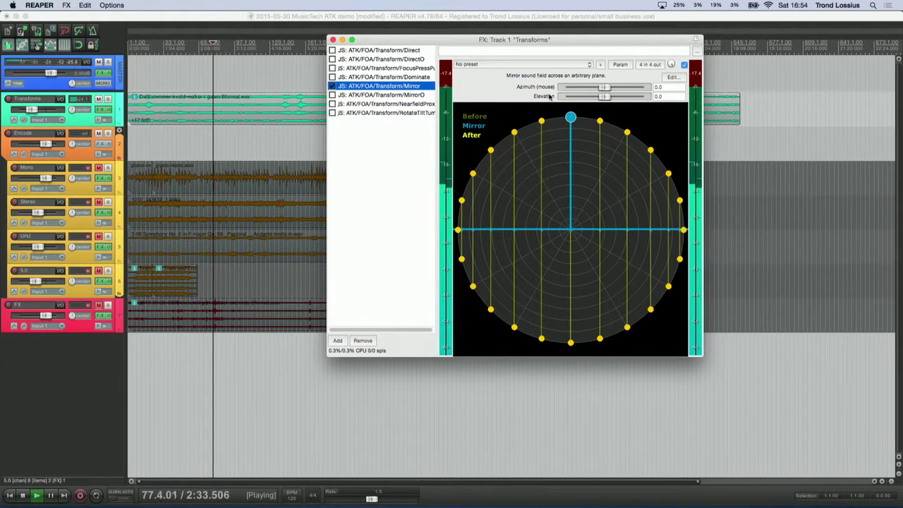
key("space")
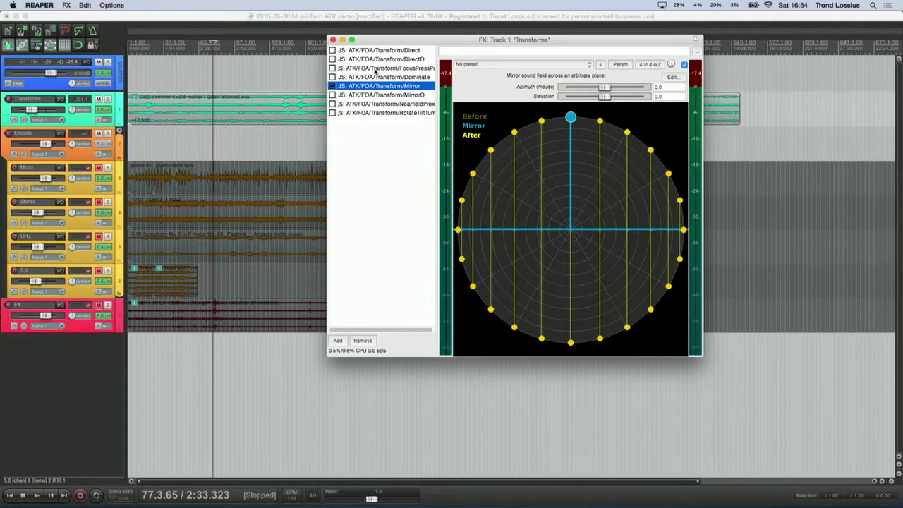
Set FocusPressPushZoom to Press mode and steer it during playback to azimuth about -11 with a degree of about 75.
left_click(374, 69)
left_click_drag(606, 192, 501, 160)
left_click(583, 87)
left_click(583, 75)
key("space")
left_click_drag(501, 159, 553, 147)
Enable and steer FocusPressPushZoom ahead of Mirror, and audition Mirror during playback, ending at azimuth about 38 and elevation 18.
left_click(333, 68)
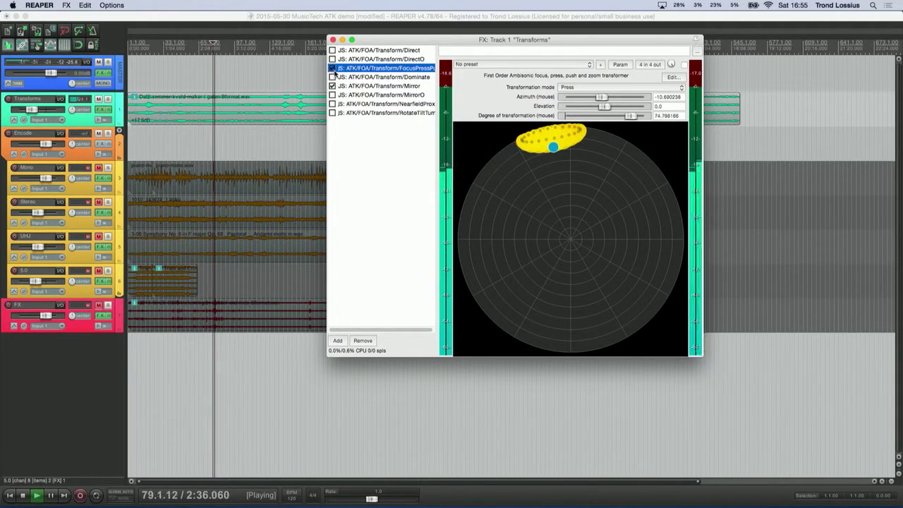
left_click_drag(554, 145, 641, 158)
left_click(401, 88)
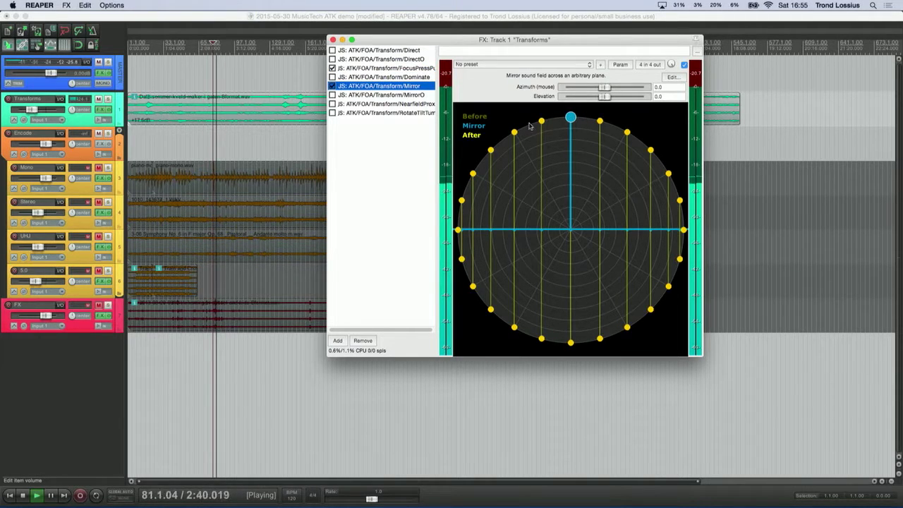
left_click_drag(571, 119, 504, 139)
mouse_move(605, 97)
left_mouse_down()
mouse_move(624, 100)
mouse_move(612, 97)
left_mouse_up()
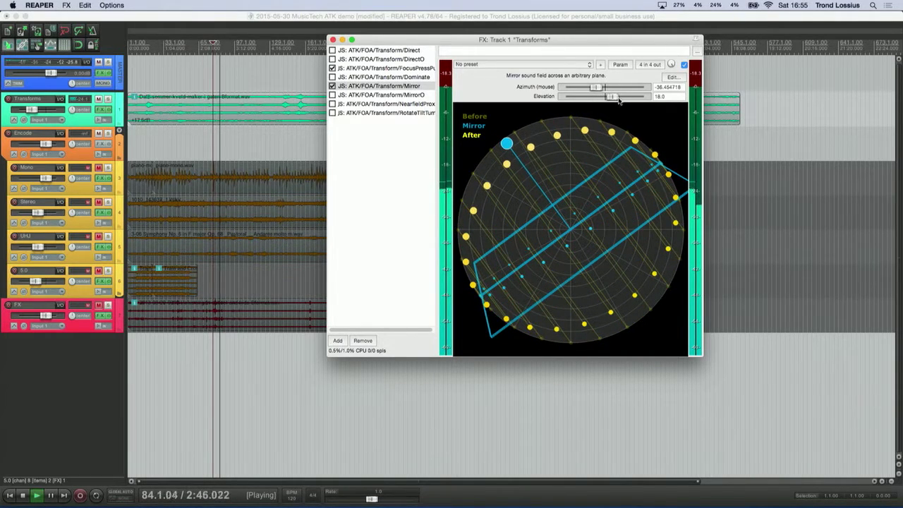
left_click_drag(507, 144, 637, 146)
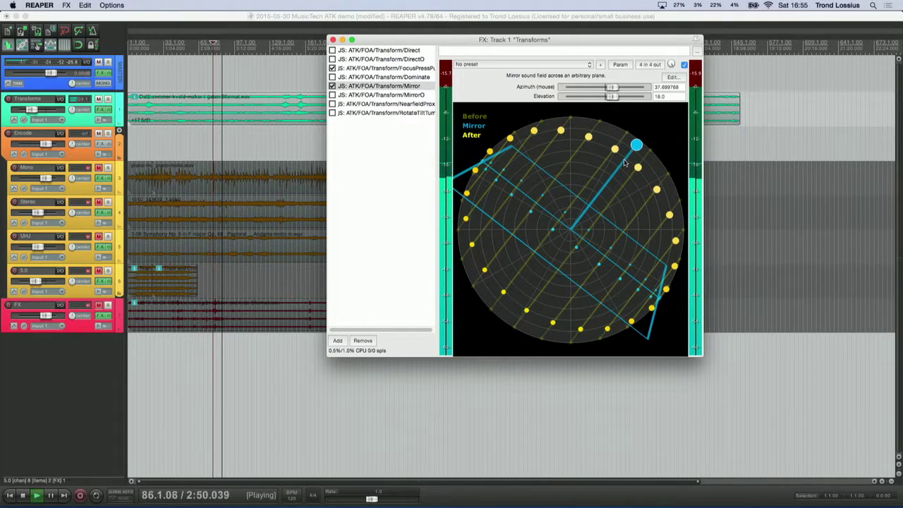
key("space")
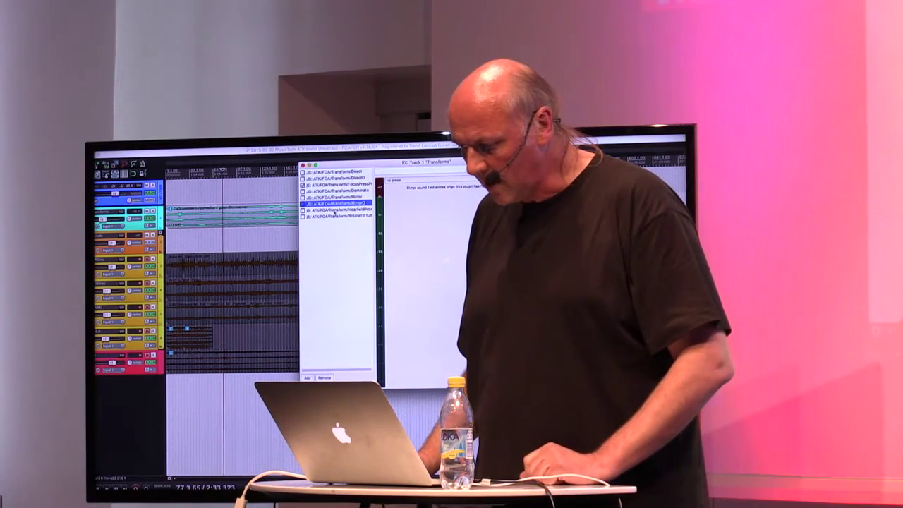
Audition the NearfieldProximity transform, sweeping its distance down to about 0.36 m and back to 5 m, and disable it.
left_click(333, 210)
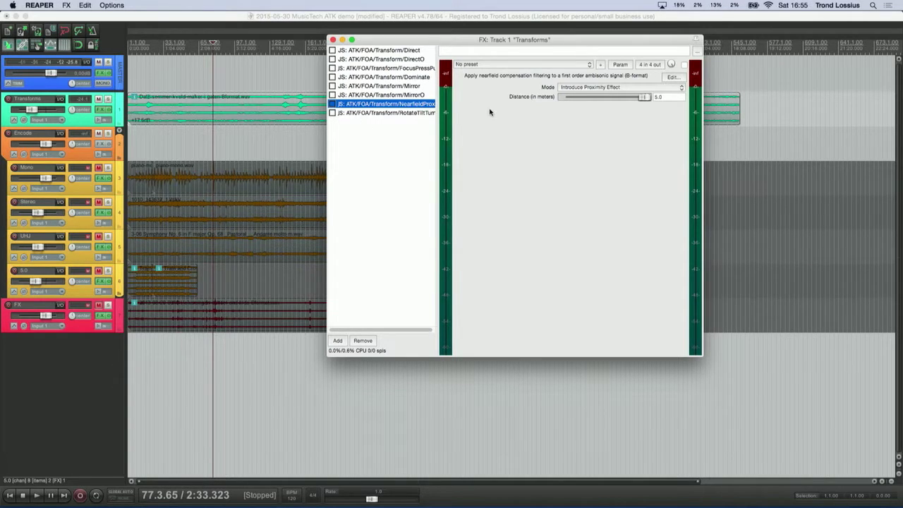
key("space")
left_click_drag(643, 98, 567, 101)
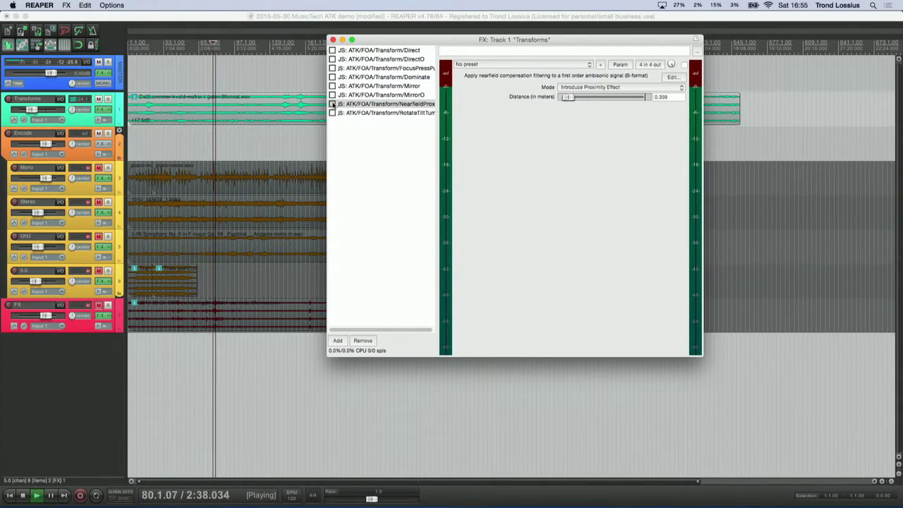
left_click(333, 104)
left_click_drag(569, 98, 661, 100)
key("space")
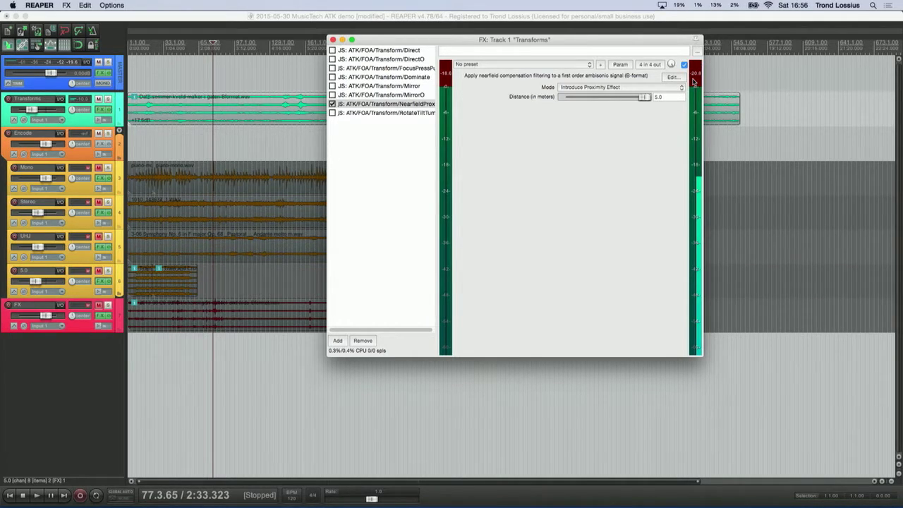
left_click(332, 105)
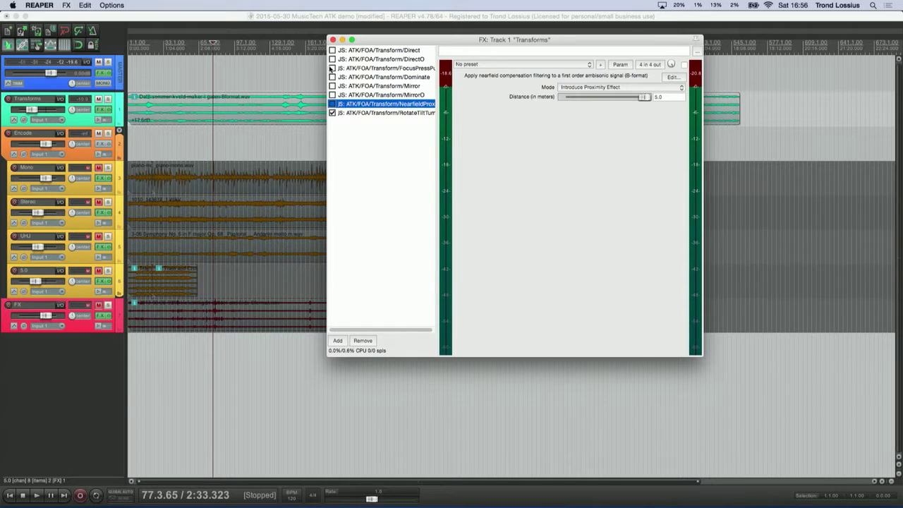
Audition RotateTiltTumble after FocusPressPushZoom, ending at rotate about -24, tilt -37.5 and tumble about -57, and close the Transforms effects chain.
left_click(370, 113)
key("space")
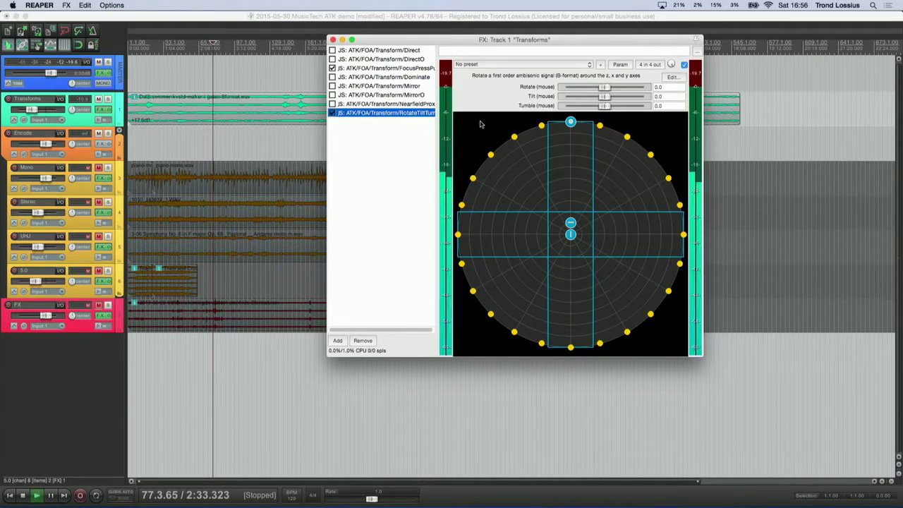
left_click_drag(571, 122, 525, 131)
left_click_drag(571, 223, 571, 270)
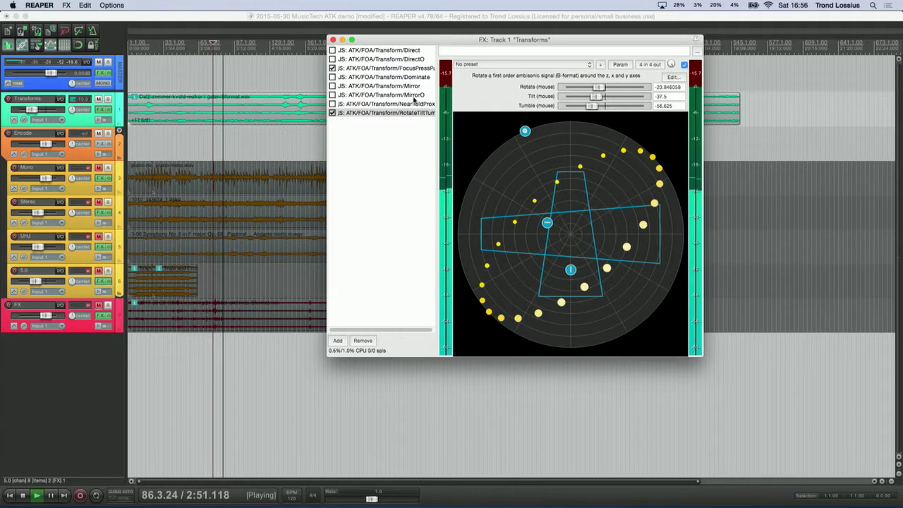
key("space")
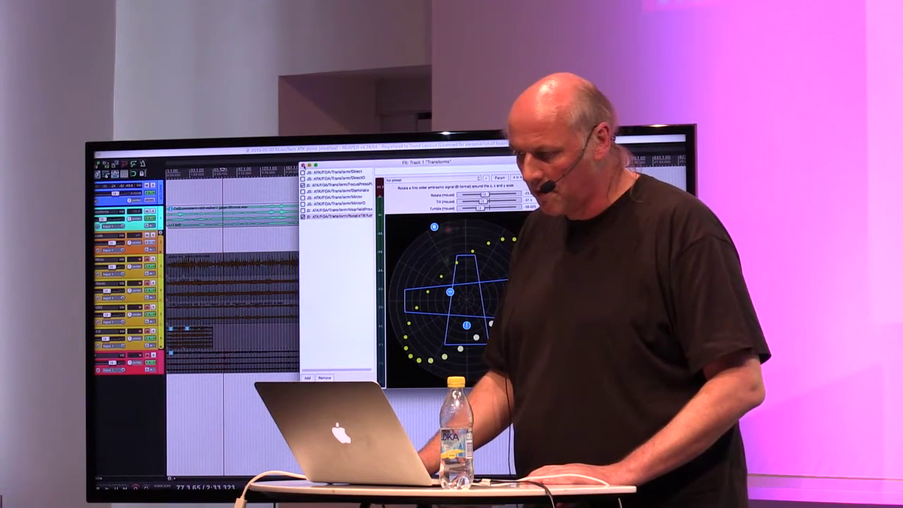
left_click(303, 165)
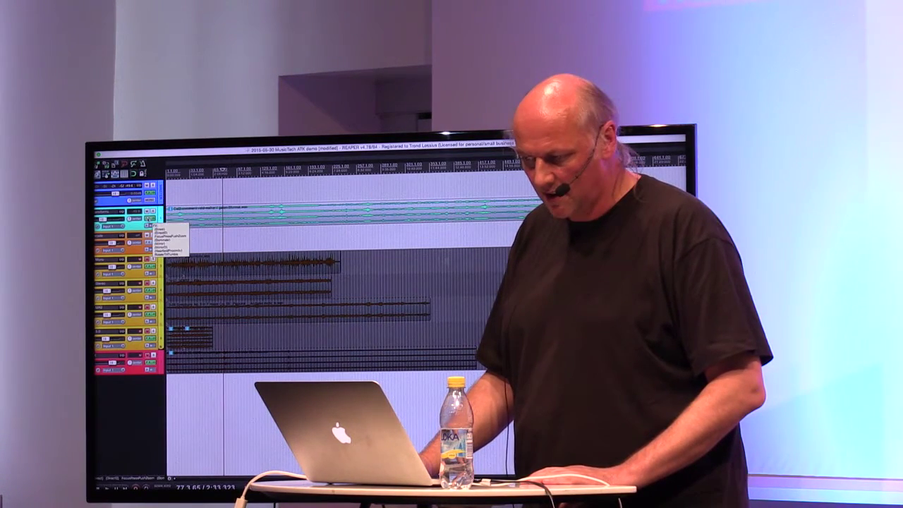
left_click(150, 218)
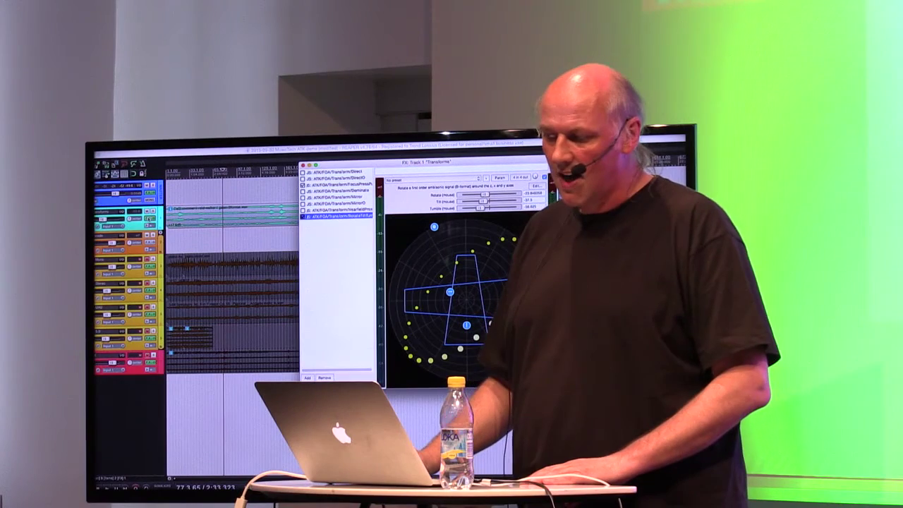
left_click(303, 165)
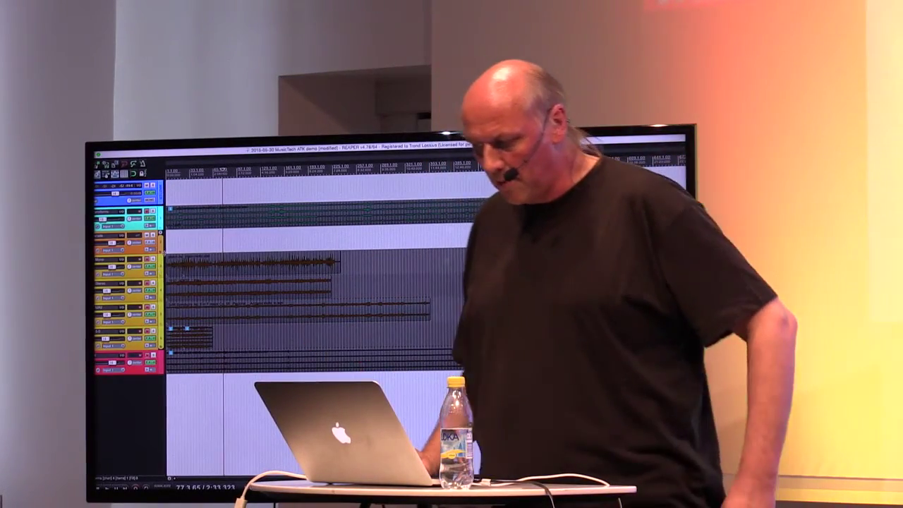
Select the piano-mono.wav item on the Mono track and lower that track's volume during playback.
left_click(253, 262)
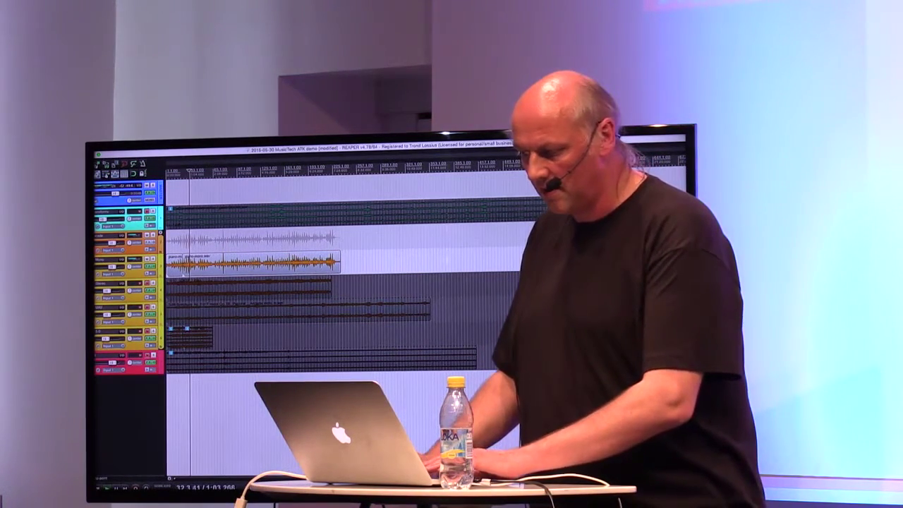
left_click_drag(104, 272, 110, 273)
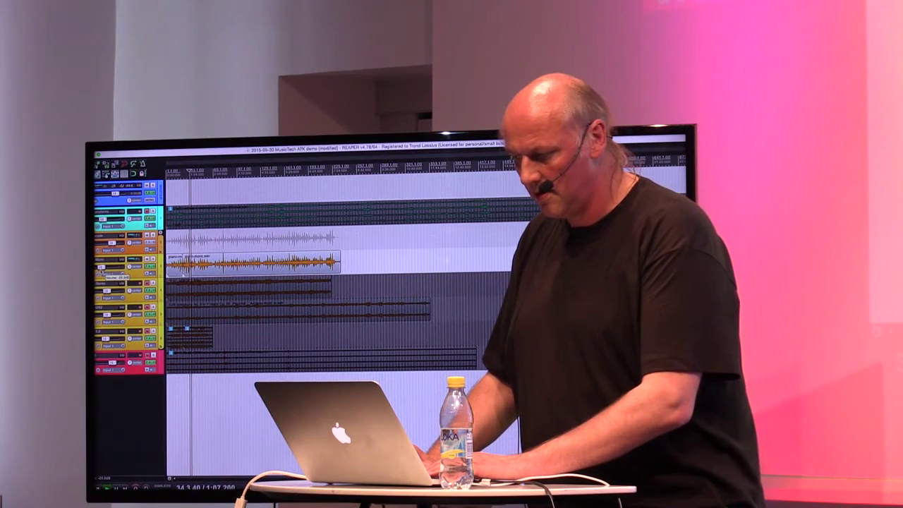
key("space")
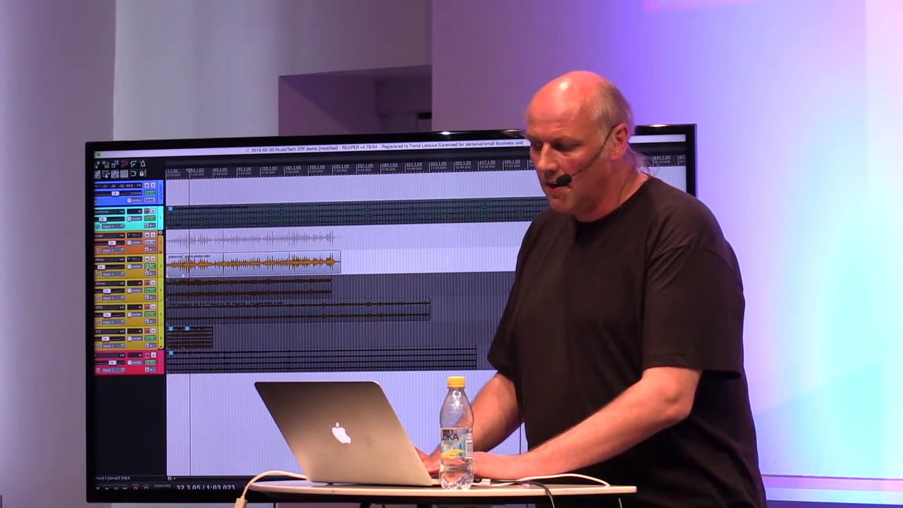
Open the Mono track's effects chain and audition the Planewave encoder, steering it to an azimuth of about 22.
left_click(151, 242)
left_click_drag(194, 255, 326, 167)
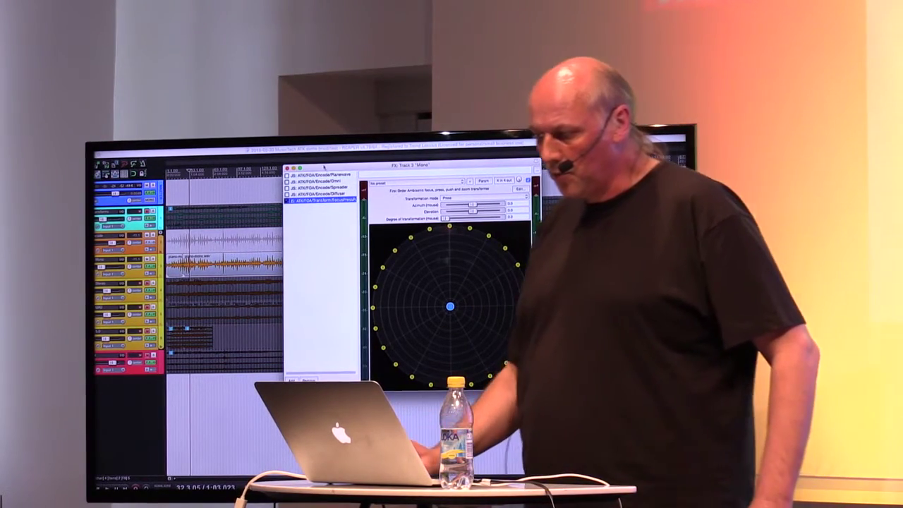
left_click(321, 175)
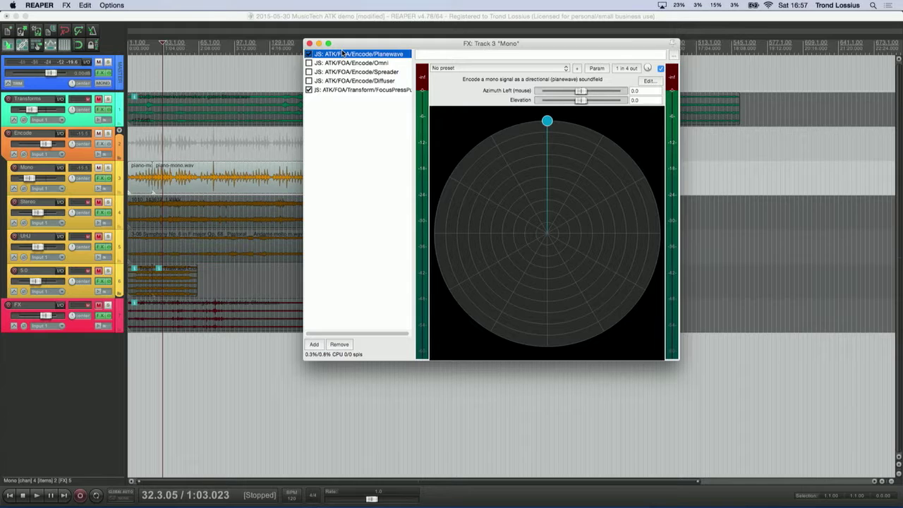
key("space")
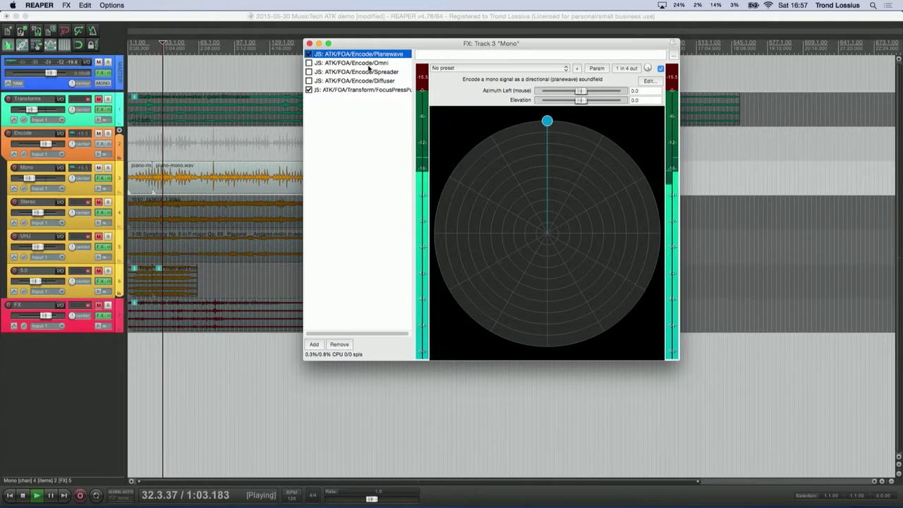
left_click_drag(545, 119, 446, 11)
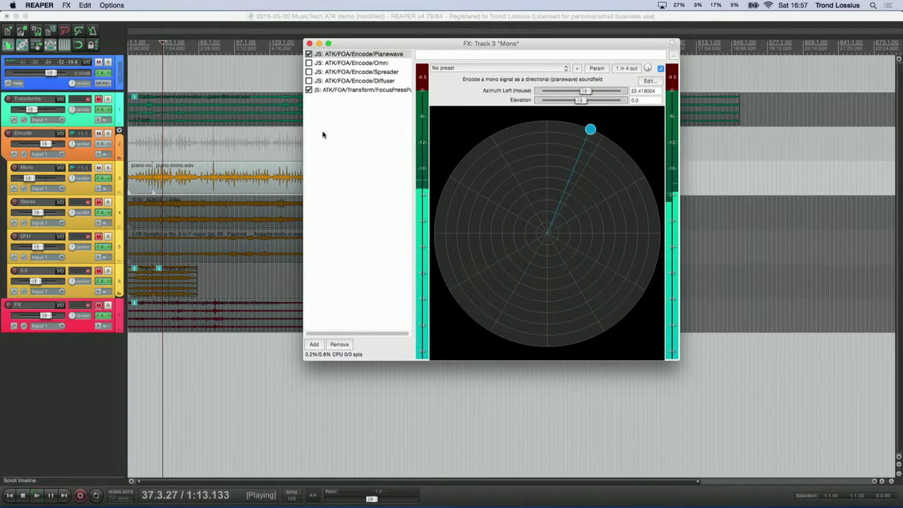
key("space")
Replace the Planewave encoder with the Omni encoder and raise the Mono track's volume slightly during playback.
left_click(308, 55)
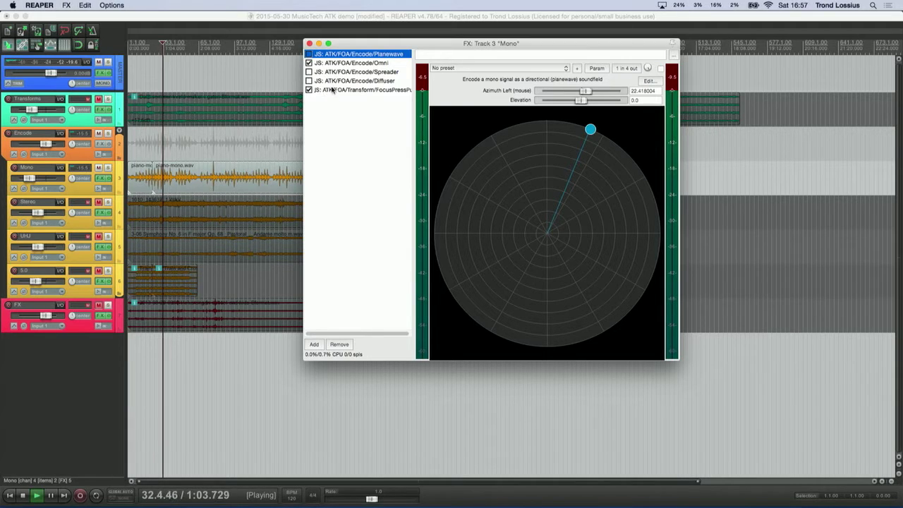
left_click(336, 63)
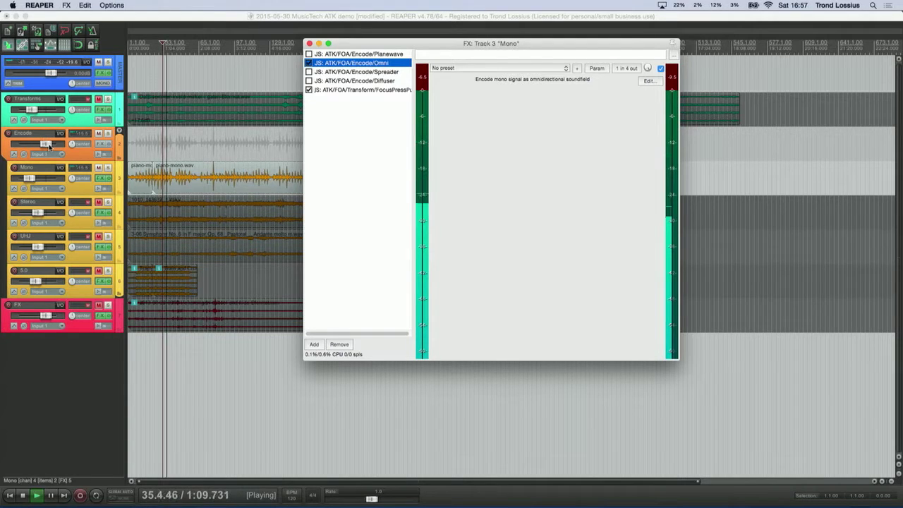
left_click(35, 179)
left_click_drag(35, 178, 38, 178)
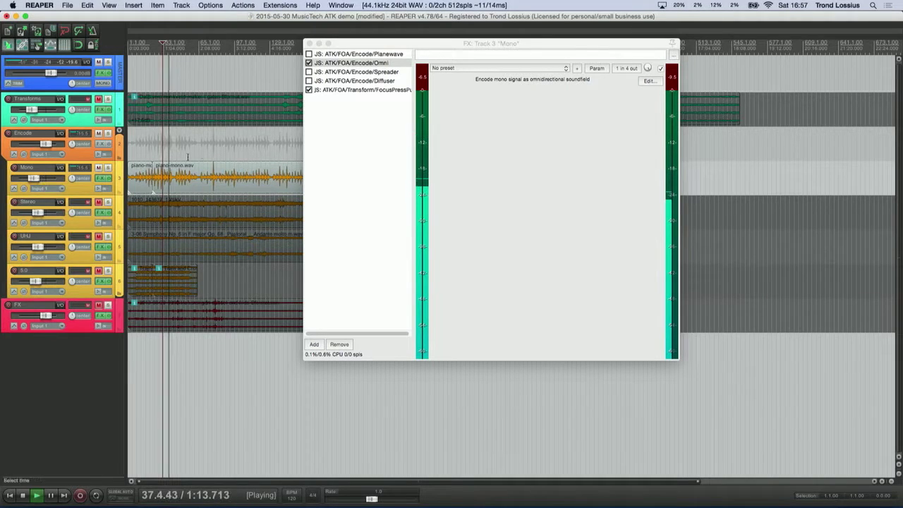
Audition FocusPressPushZoom in Press mode on the omni signal, ending at azimuth about -107 and degree about 5, and disable it.
left_click(343, 91)
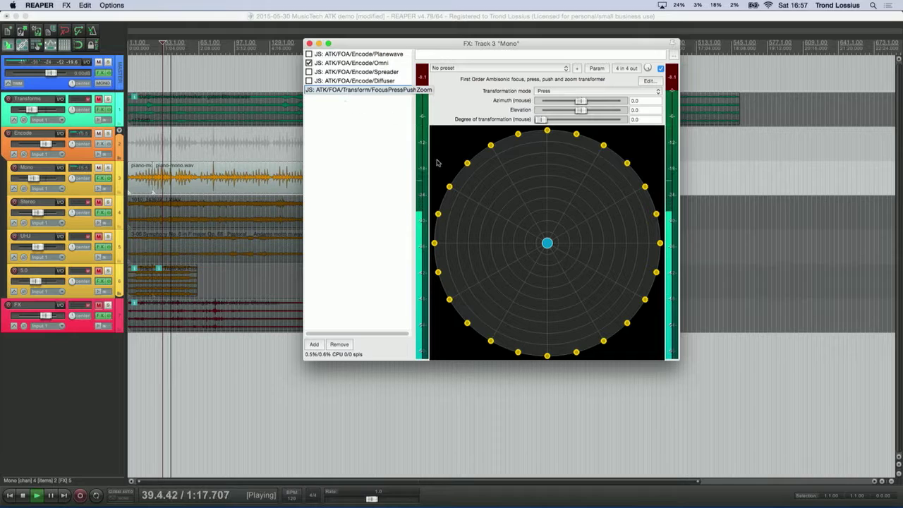
mouse_move(547, 243)
left_mouse_down()
mouse_move(569, 173)
mouse_move(486, 174)
mouse_move(485, 182)
mouse_move(578, 177)
mouse_move(592, 185)
mouse_move(561, 241)
mouse_move(541, 245)
left_mouse_up()
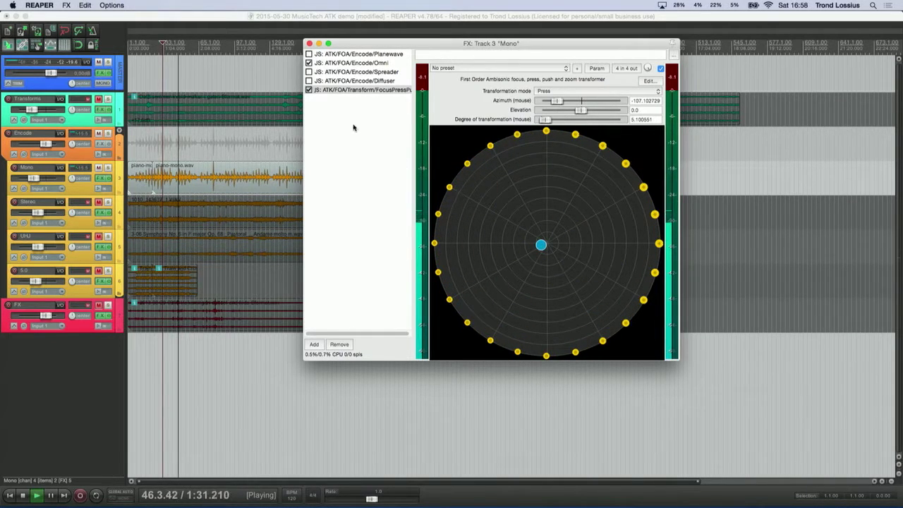
left_click(309, 90)
key("space")
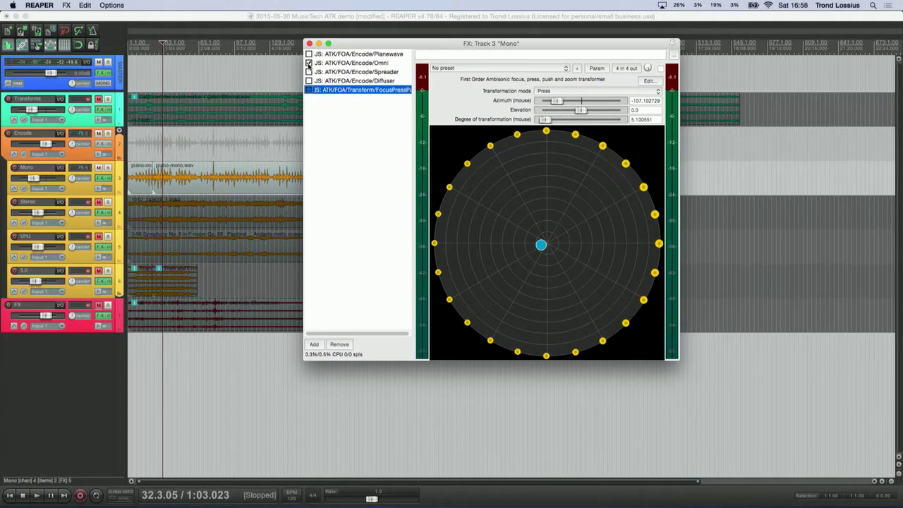
Replace the Omni encoder with the Spreader encoder on the Mono track.
left_click(364, 73)
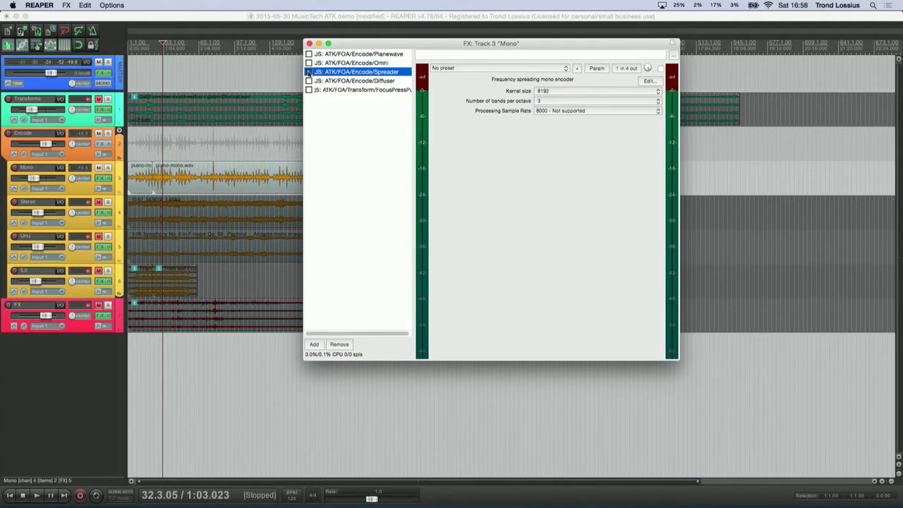